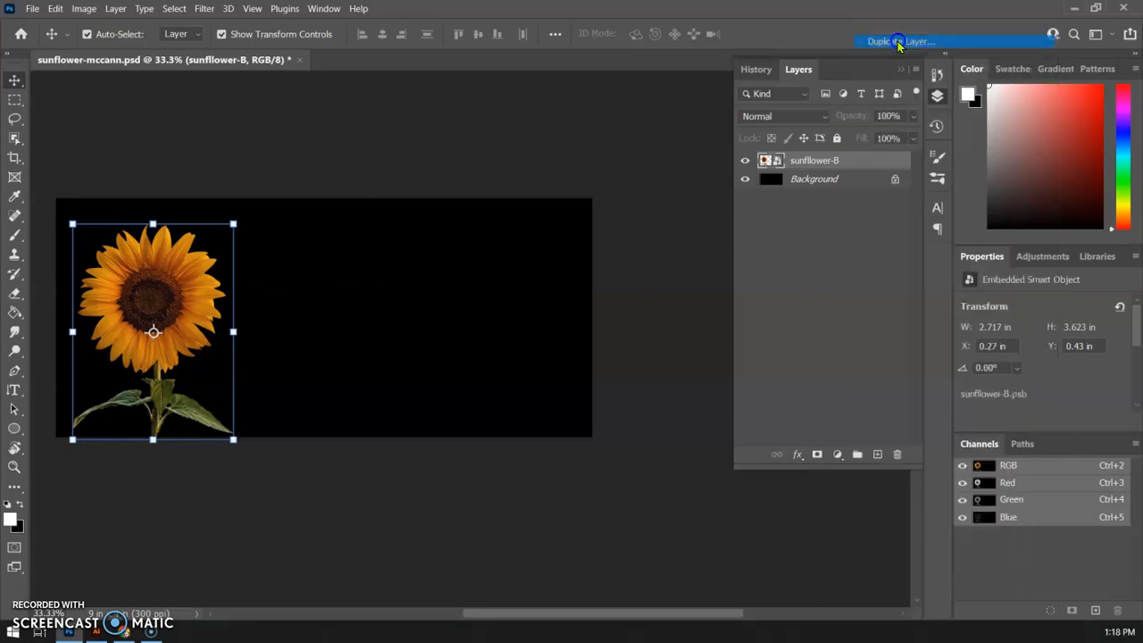
- Duplicate the sunflower layer twice, placing one copy in the middle and another at the right end of the black canvas
click(666, 170)
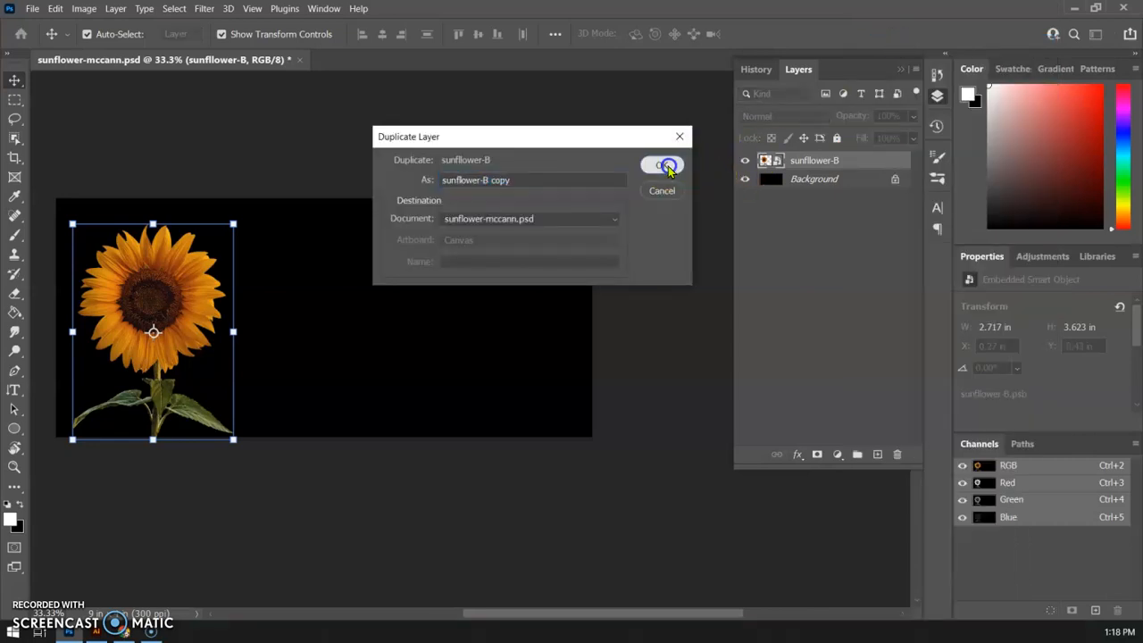
drag(222, 313, 359, 315)
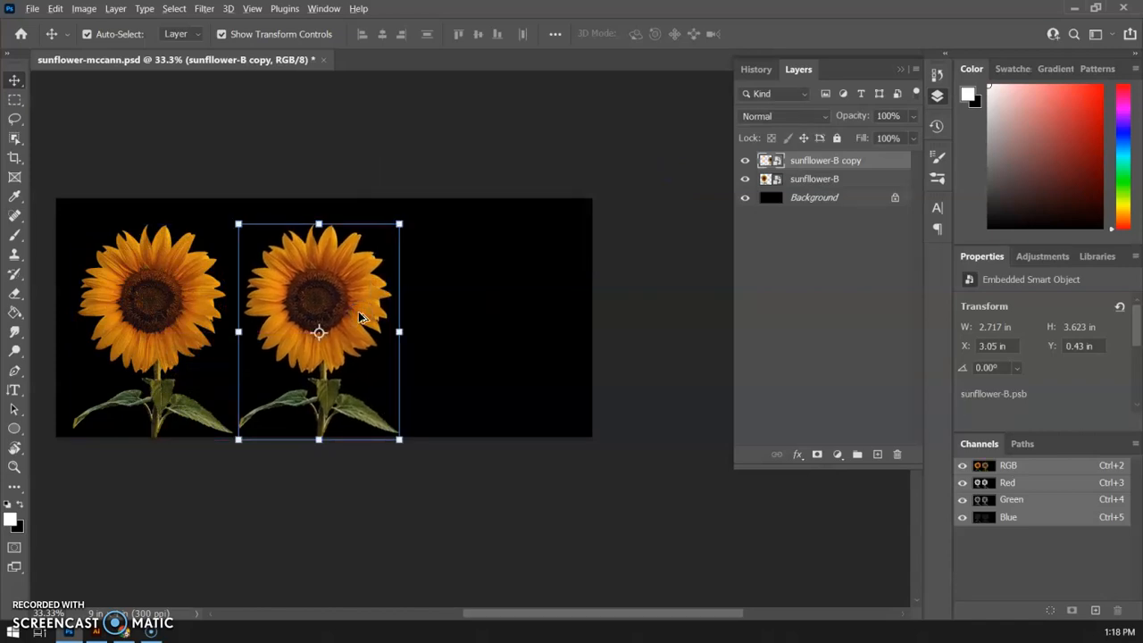
drag(362, 317, 533, 314)
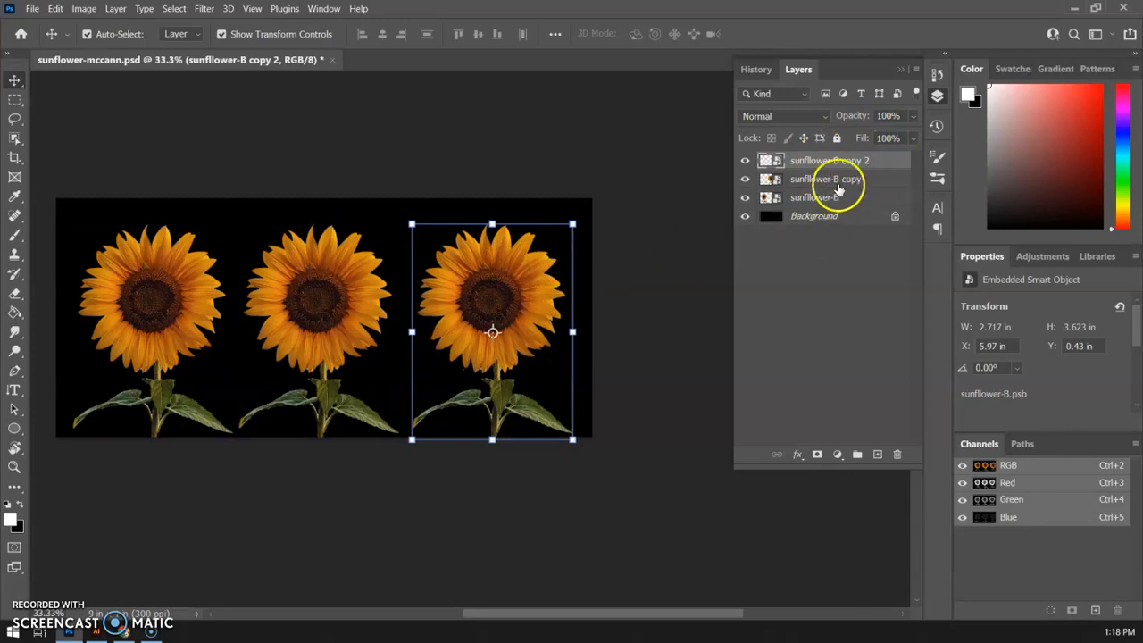
- Duplicate the rightmost sunflower once more between the middle and right flowers, and delete that extra copy
drag(524, 279, 423, 274)
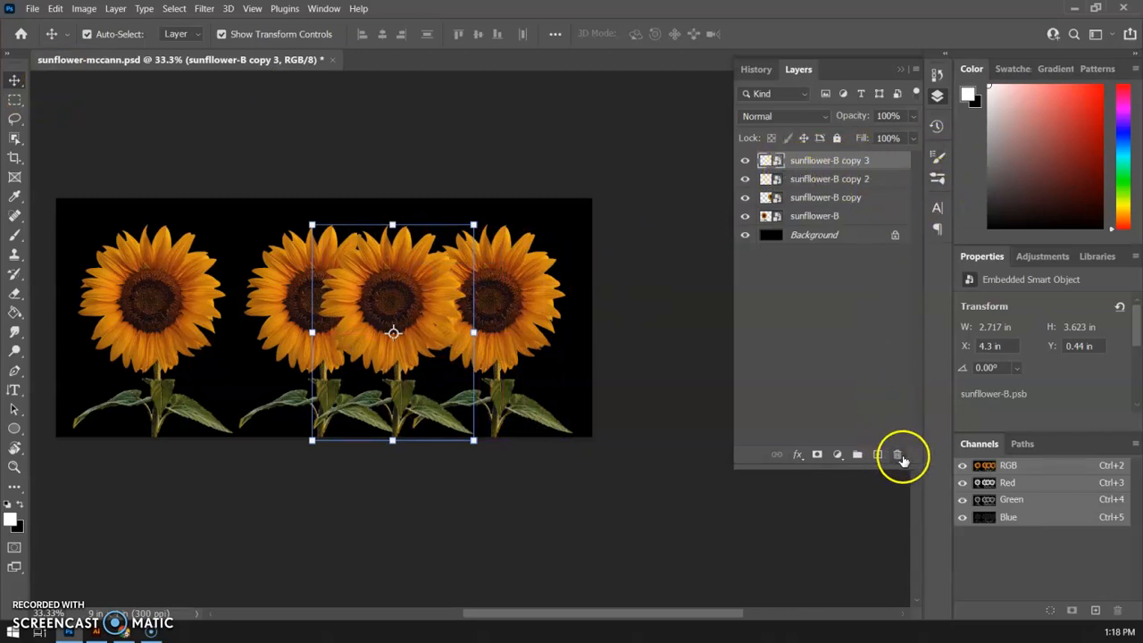
click(898, 454)
click(534, 249)
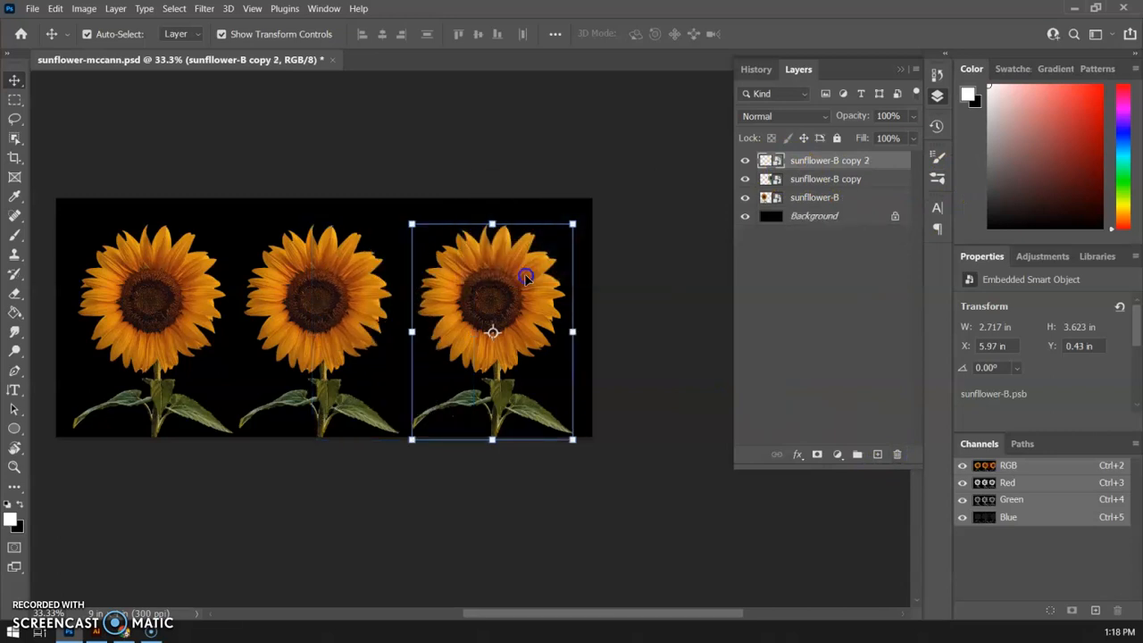
- Rotate the middle sunflower 180° and shift it so its stem hangs from the canvas's upper edge
click(357, 291)
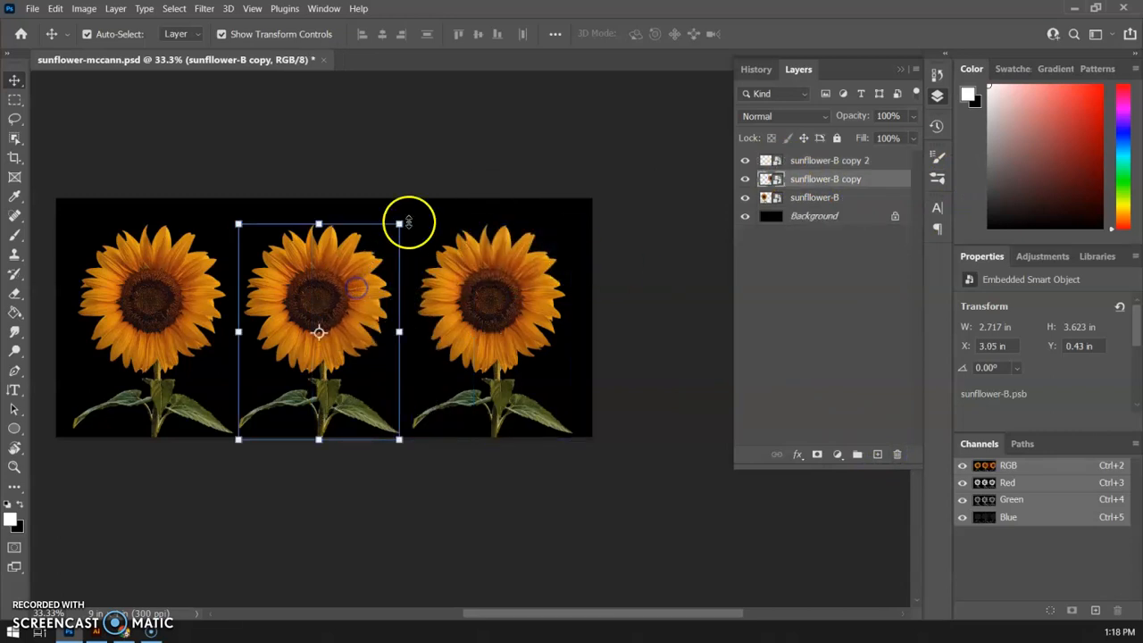
drag(400, 223, 216, 457)
drag(335, 386, 337, 369)
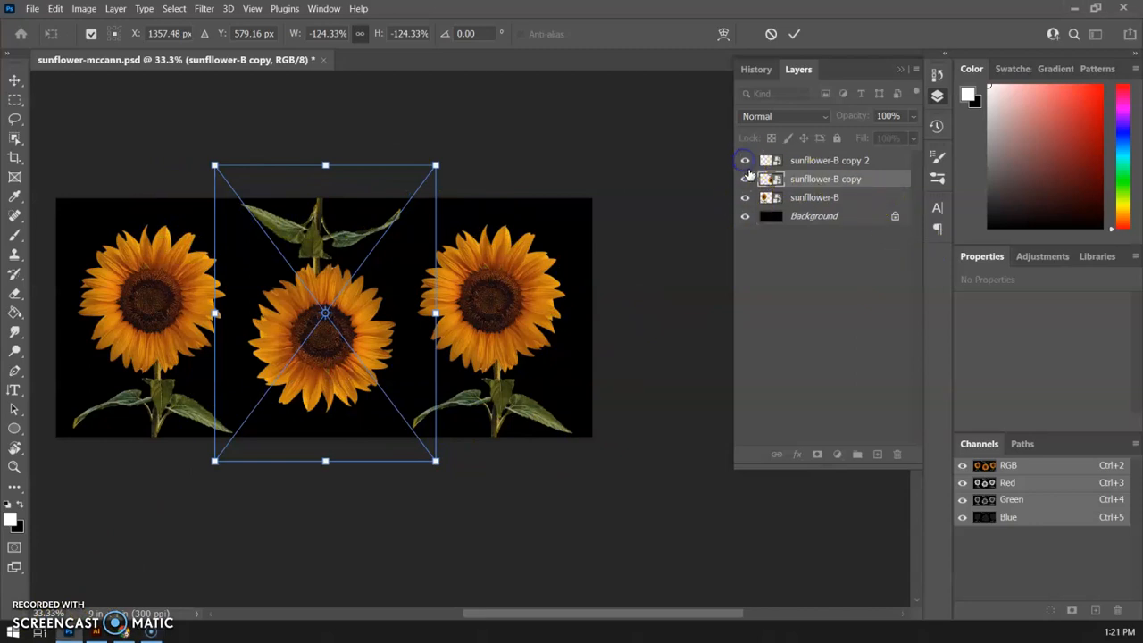
- Hide and show each of the three sunflower layers to check which flower each one holds
click(744, 162)
click(745, 162)
click(744, 161)
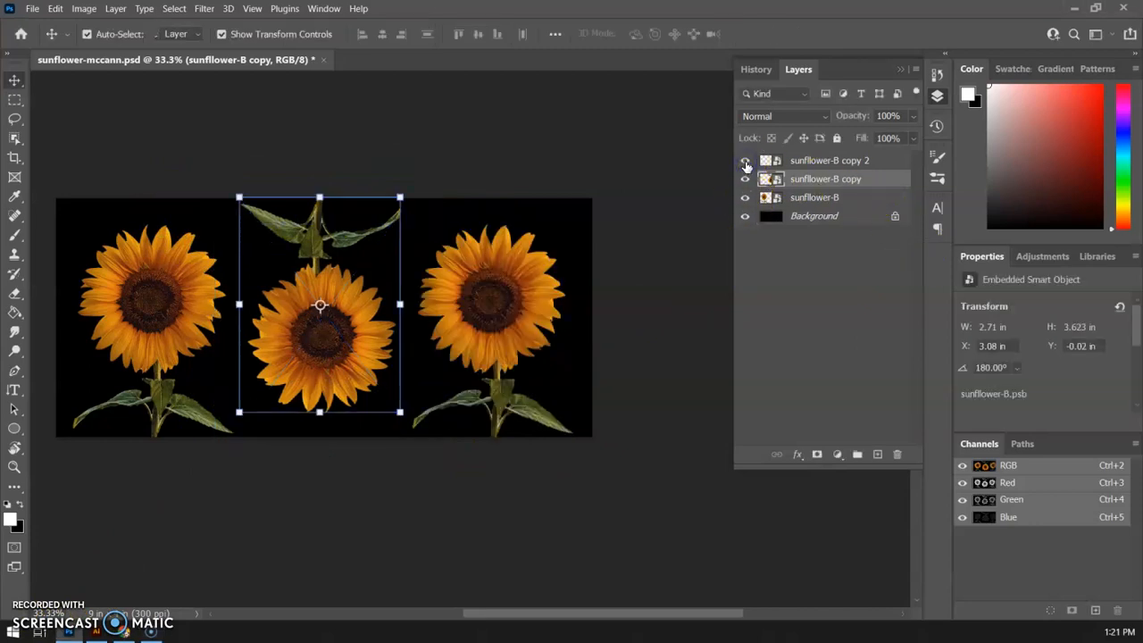
click(745, 179)
click(745, 180)
click(742, 198)
click(742, 198)
- Add a red (#c81c1c) Solid Color fill layer directly above the sunflower-B copy 2 layer
click(828, 159)
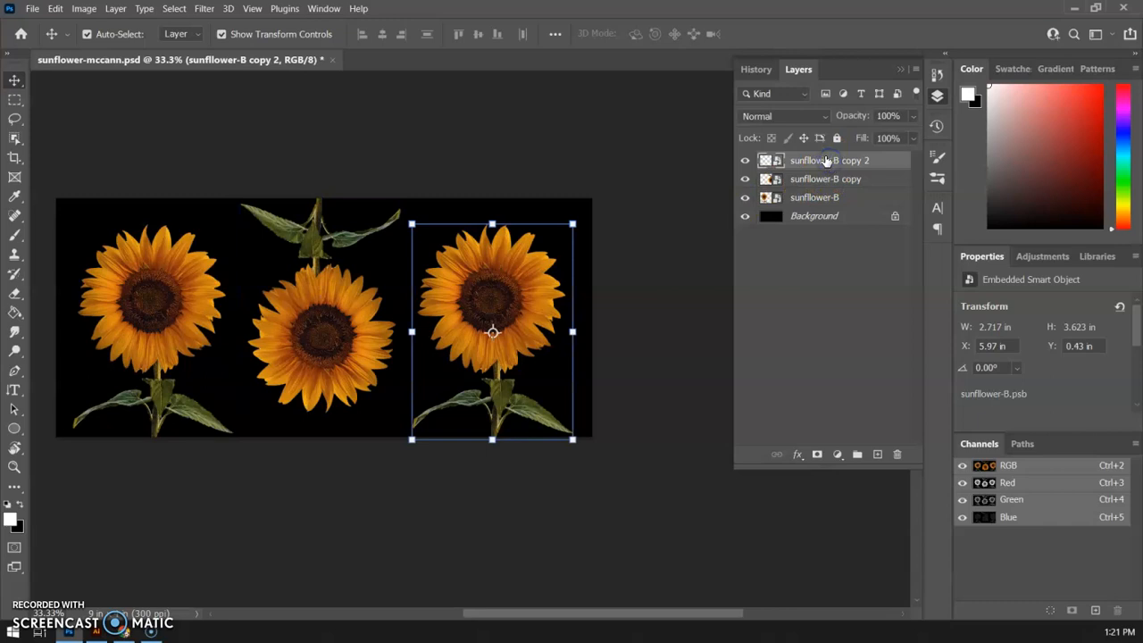
click(838, 456)
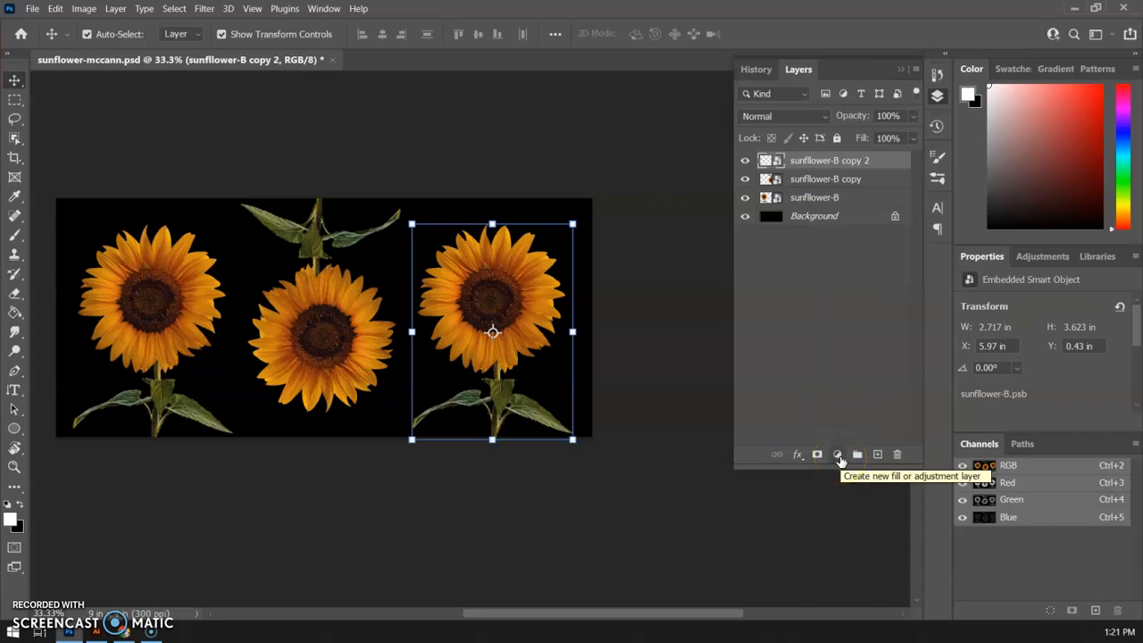
click(839, 456)
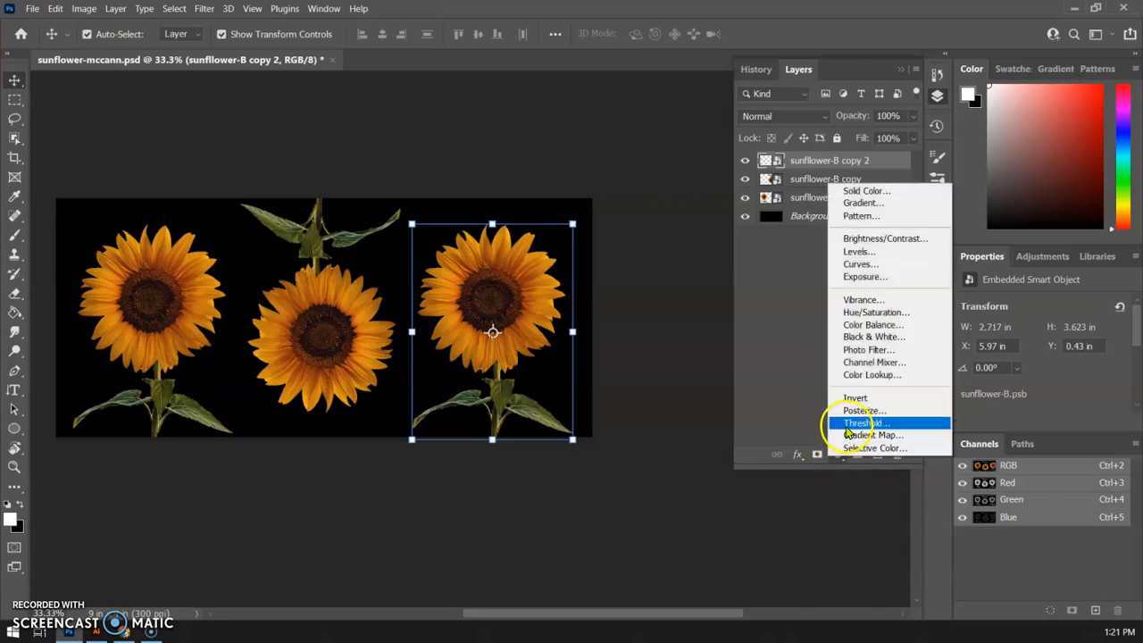
click(882, 195)
click(724, 334)
drag(724, 334, 849, 308)
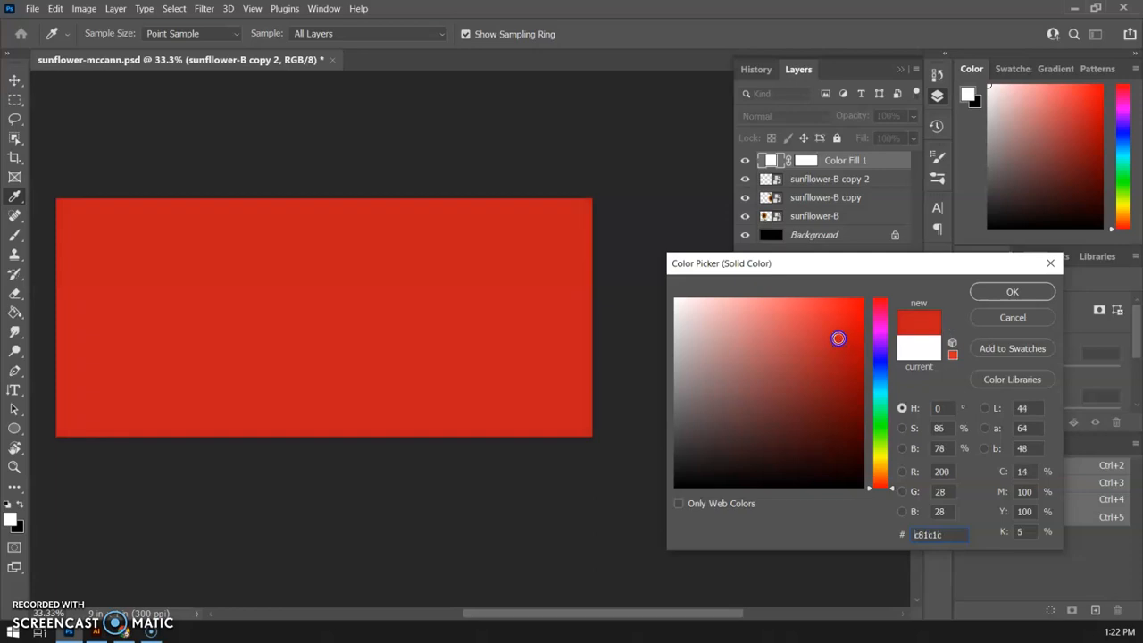
click(996, 291)
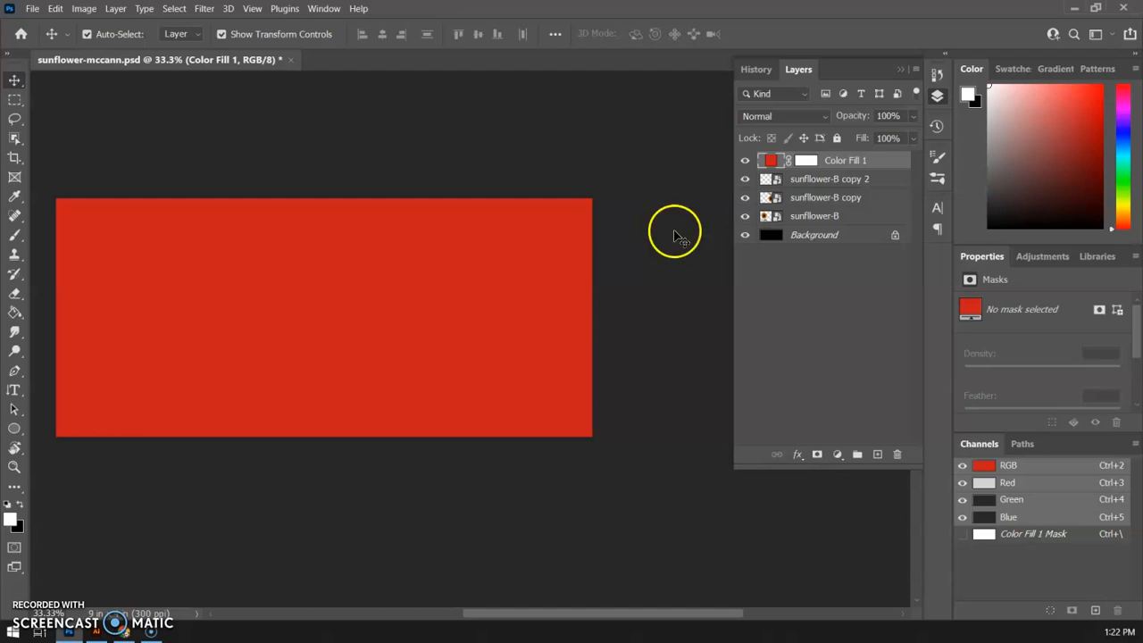
- Check the red fill by toggling its visibility, and clip it to the sunflower-B copy 2 layer with a clipping mask
click(745, 162)
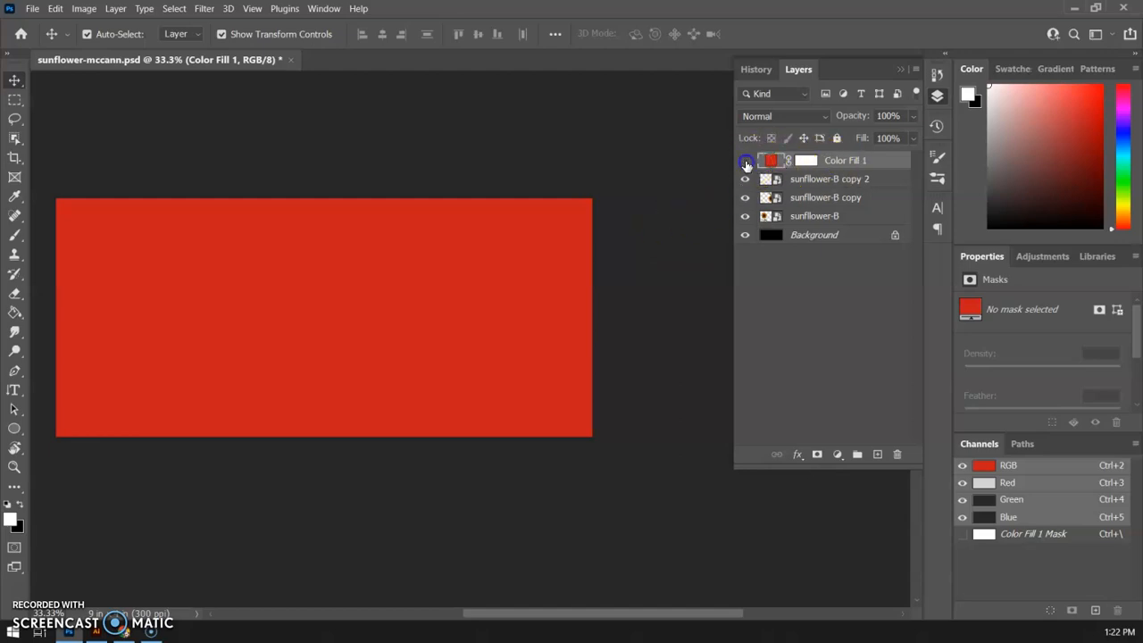
click(746, 162)
right_click(873, 166)
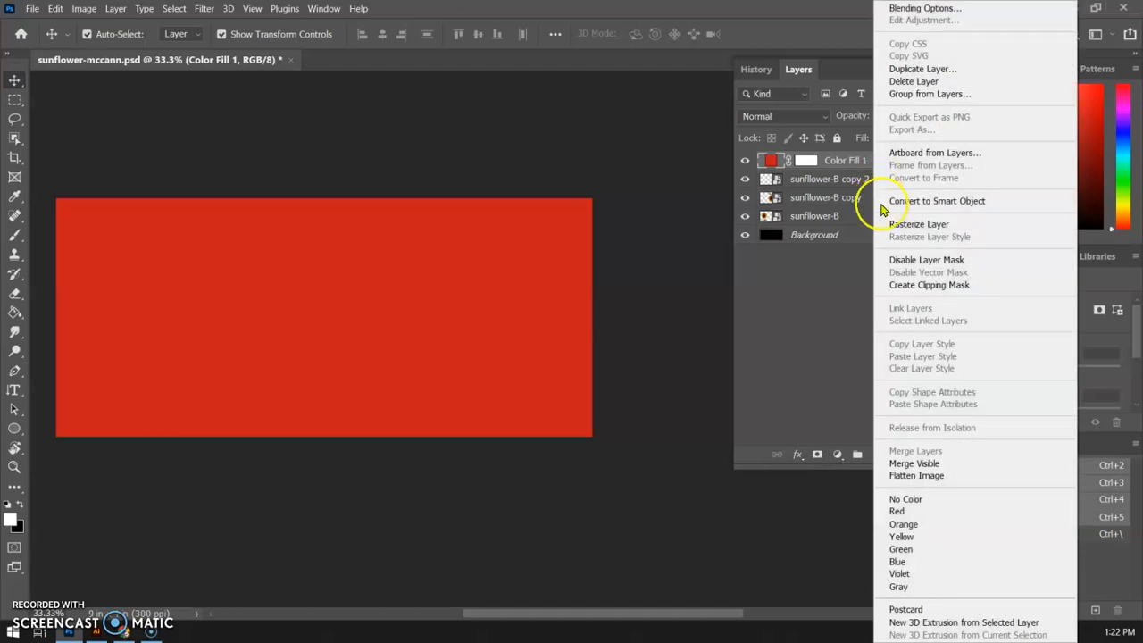
click(998, 284)
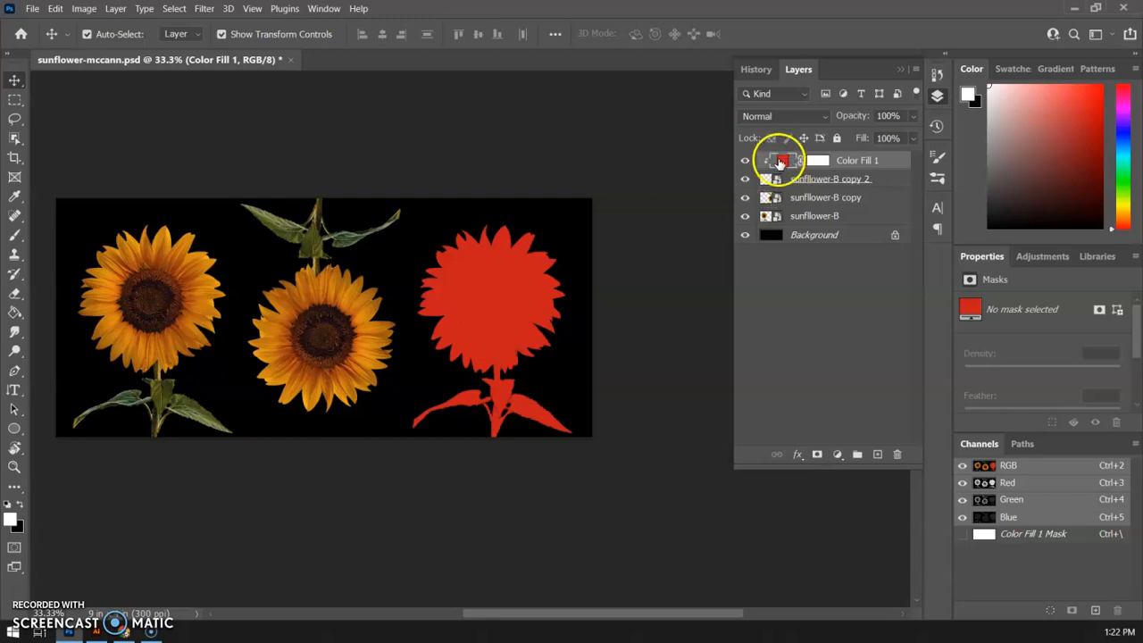
- Release the red fill layer's clipping mask and create it again on the right sunflower
right_click(881, 165)
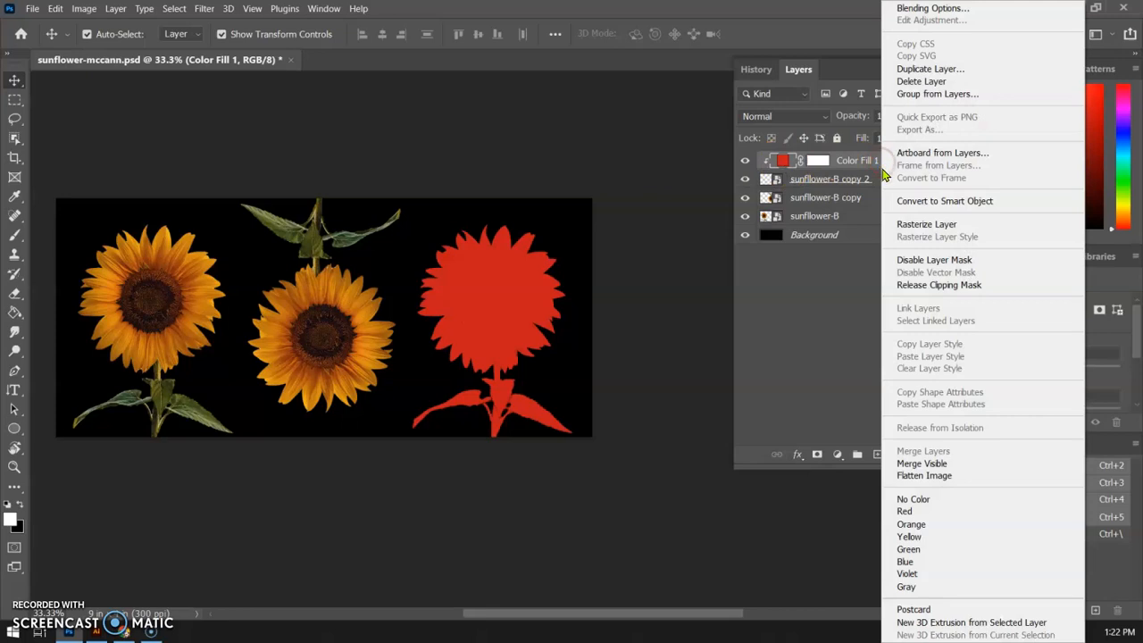
click(914, 285)
right_click(878, 160)
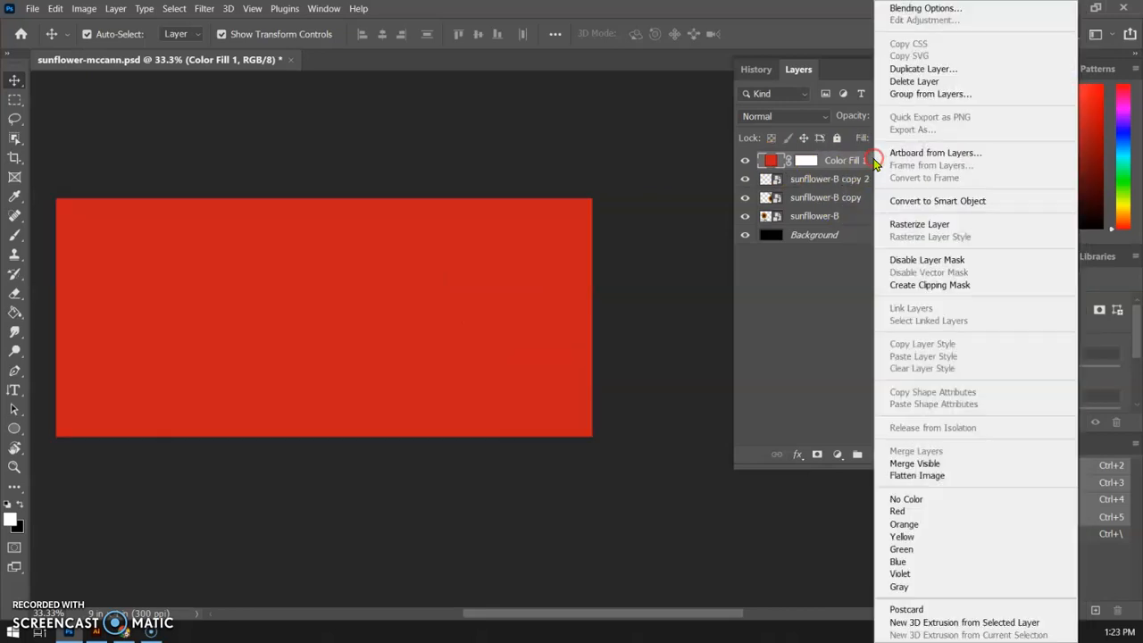
click(919, 284)
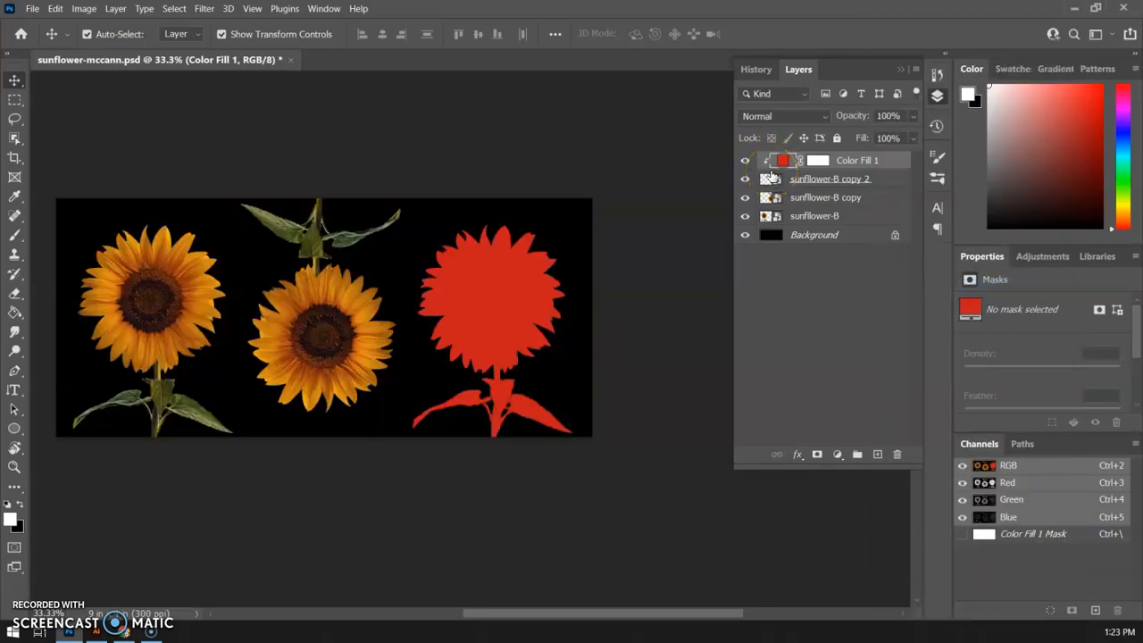
- Set the red fill layer's blend mode to Color so the right sunflower's detail shows through
key(ctrl+plus)
key(ctrl+plus)
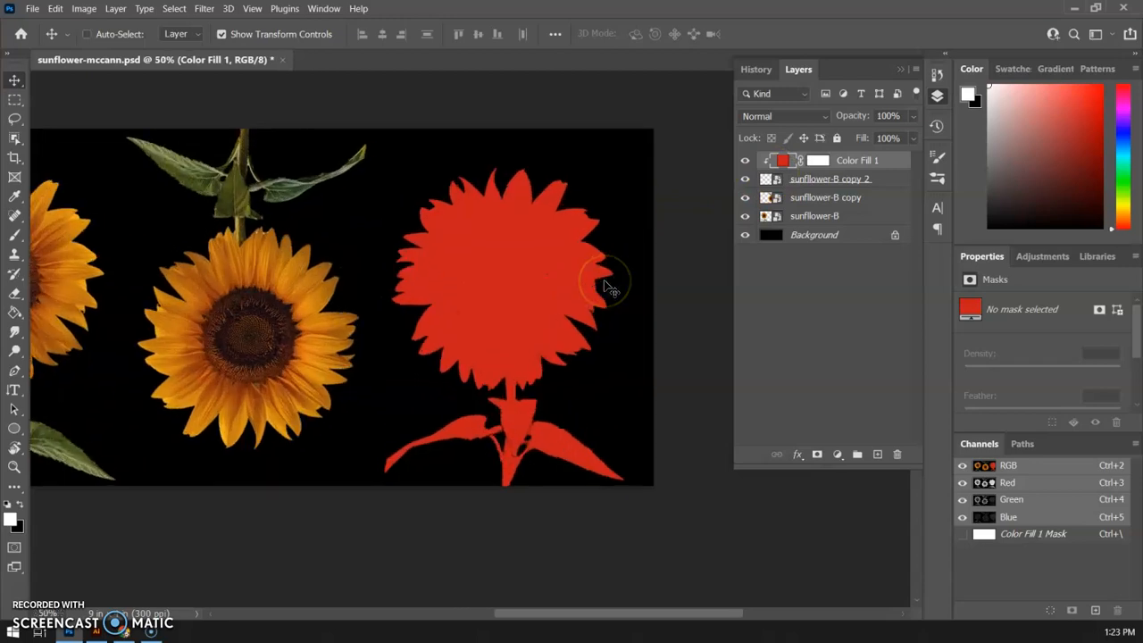
drag(624, 228, 586, 252)
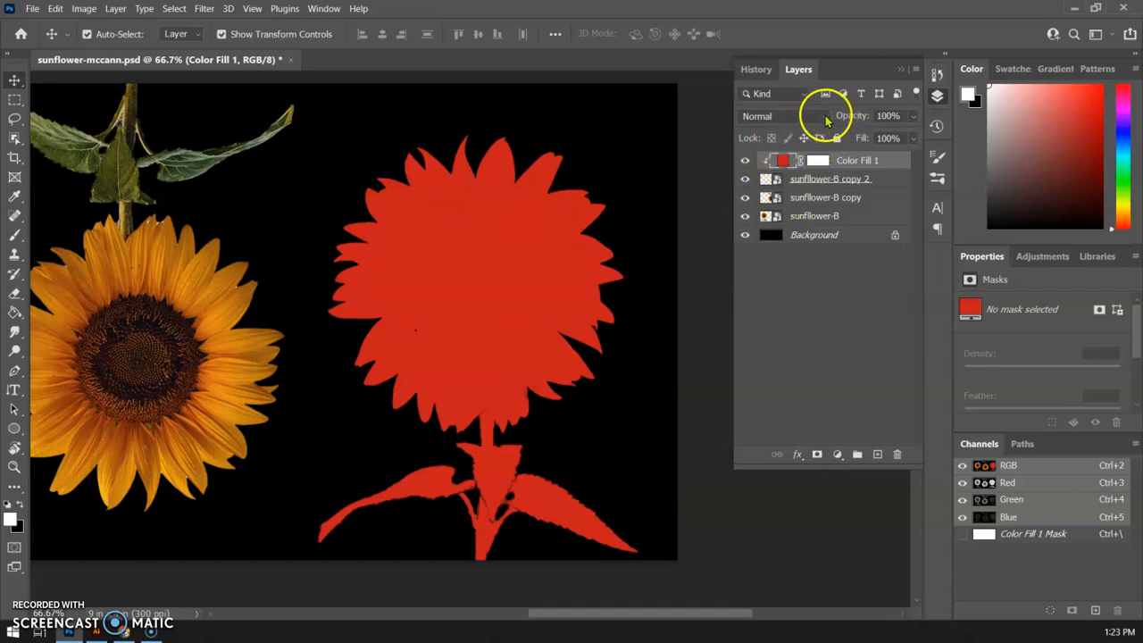
right_click(885, 162)
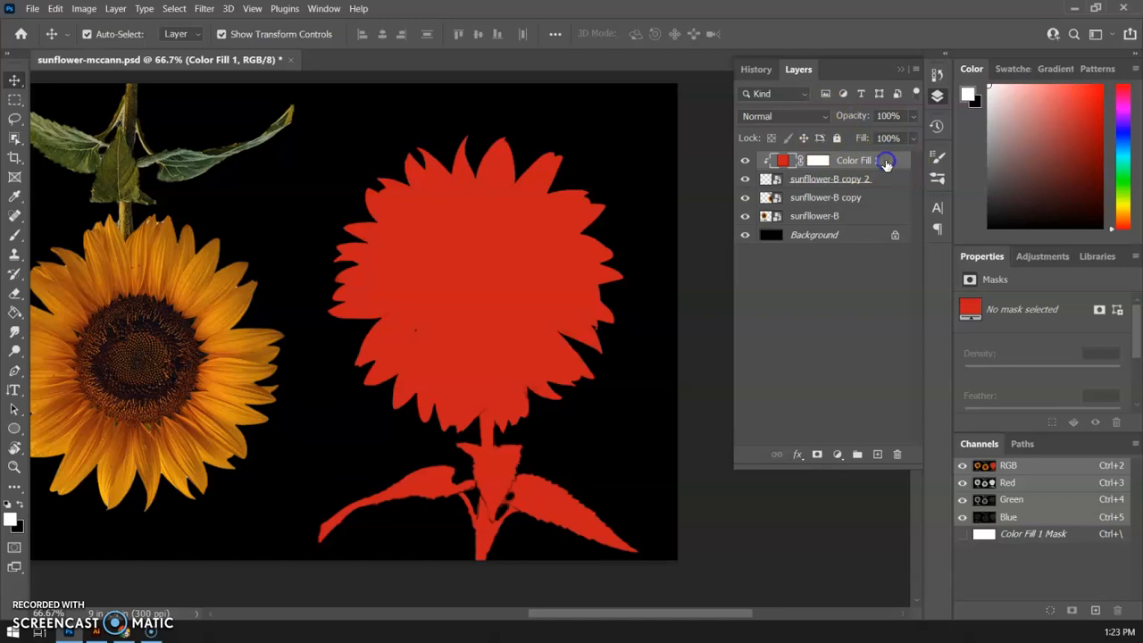
click(822, 117)
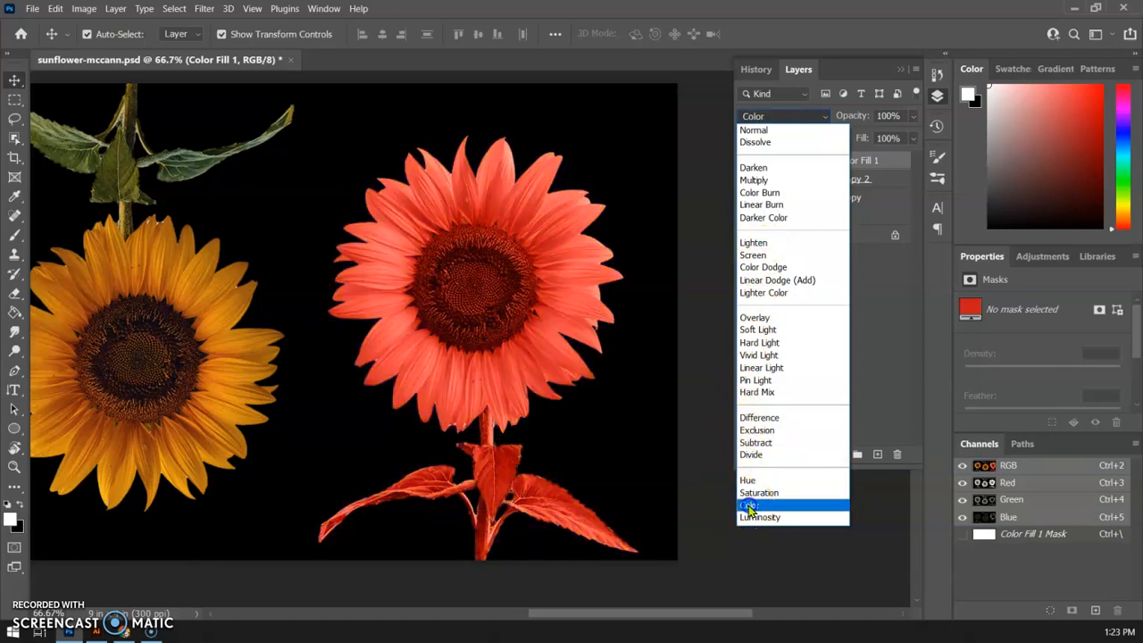
click(748, 506)
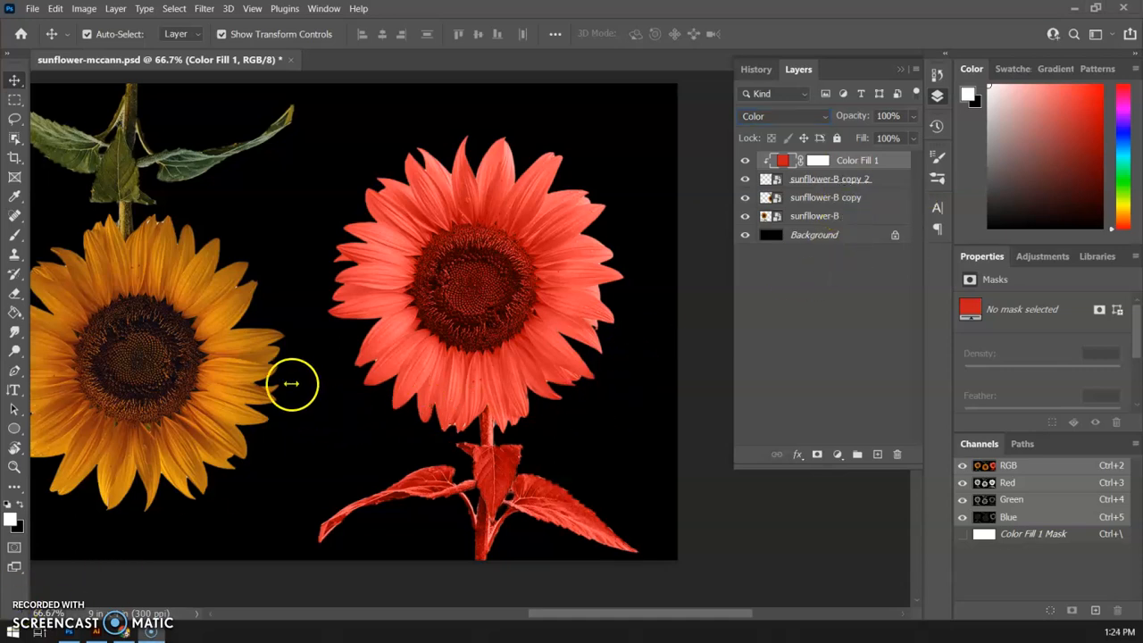
- Add a blue Solid Color fill layer directly above the middle sunflower's layer, sunflower-B copy
drag(321, 401, 590, 389)
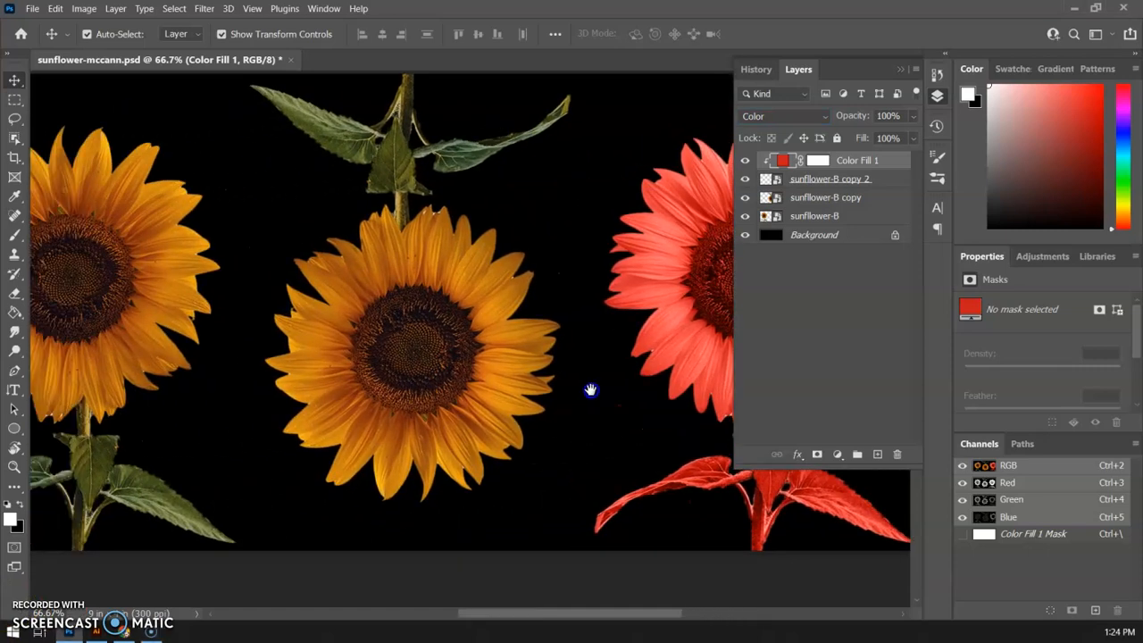
click(746, 200)
click(746, 200)
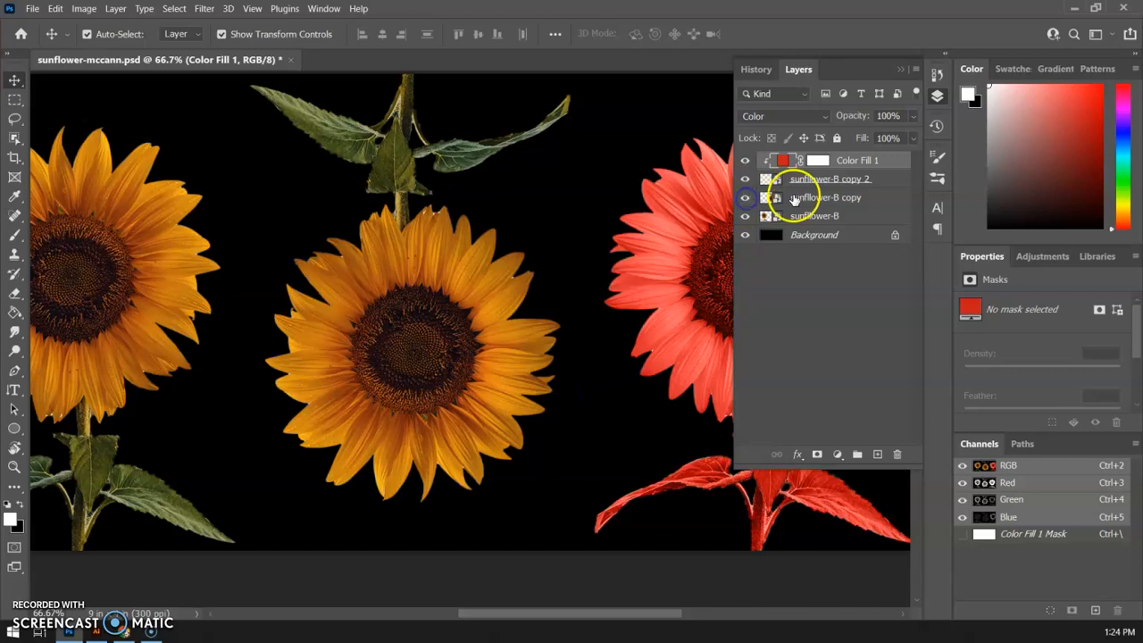
click(814, 197)
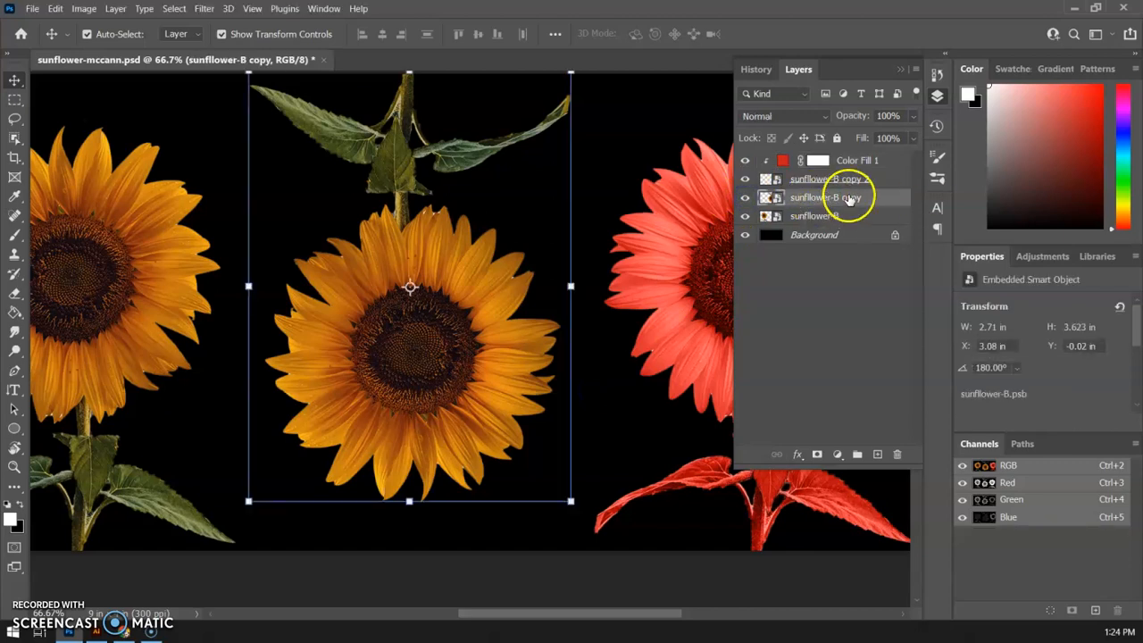
click(839, 454)
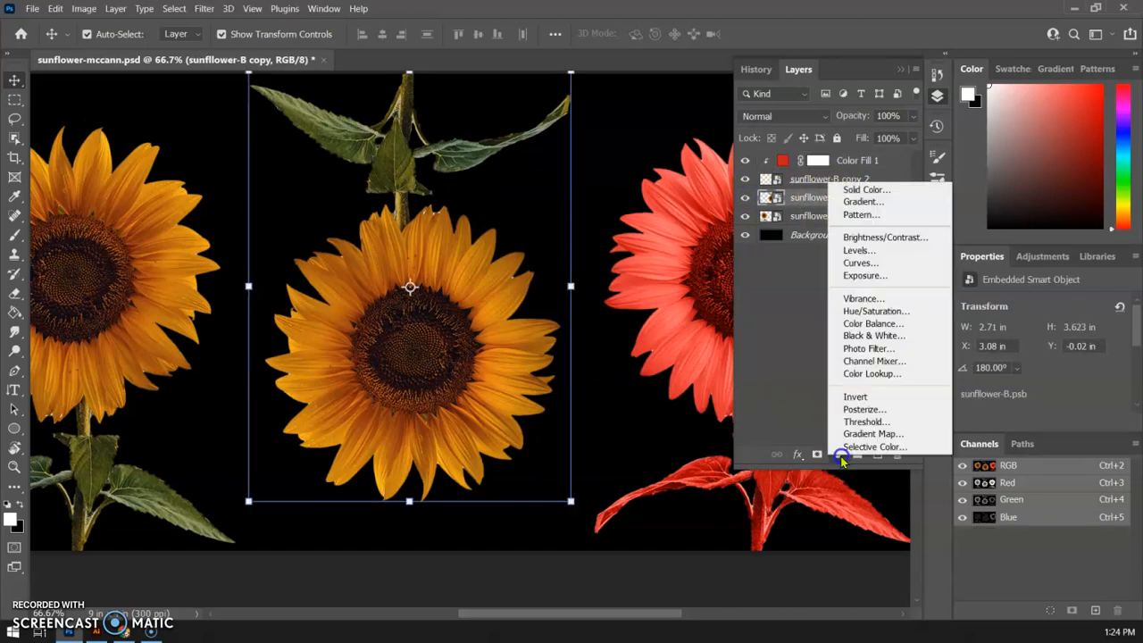
click(871, 190)
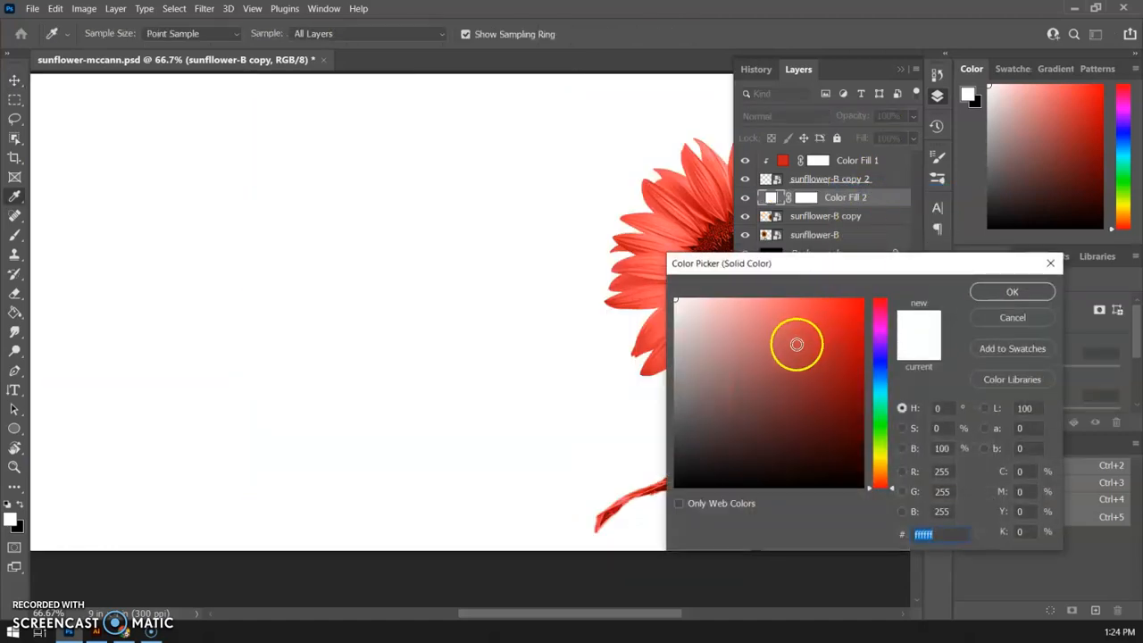
drag(879, 395, 885, 361)
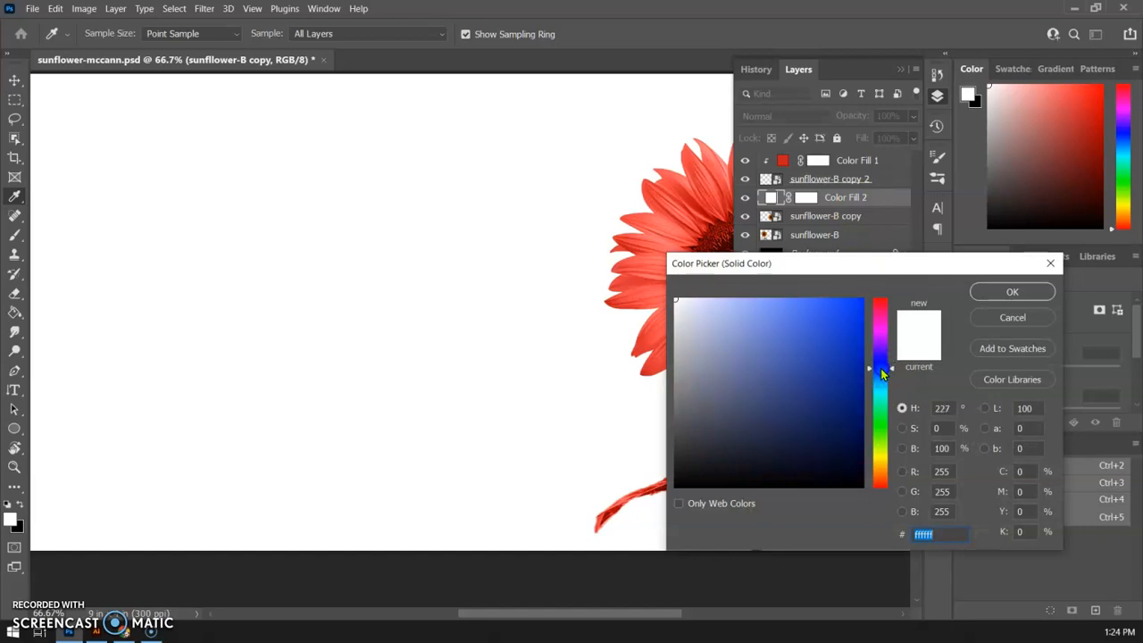
drag(849, 334, 883, 367)
drag(828, 332, 832, 344)
click(1012, 290)
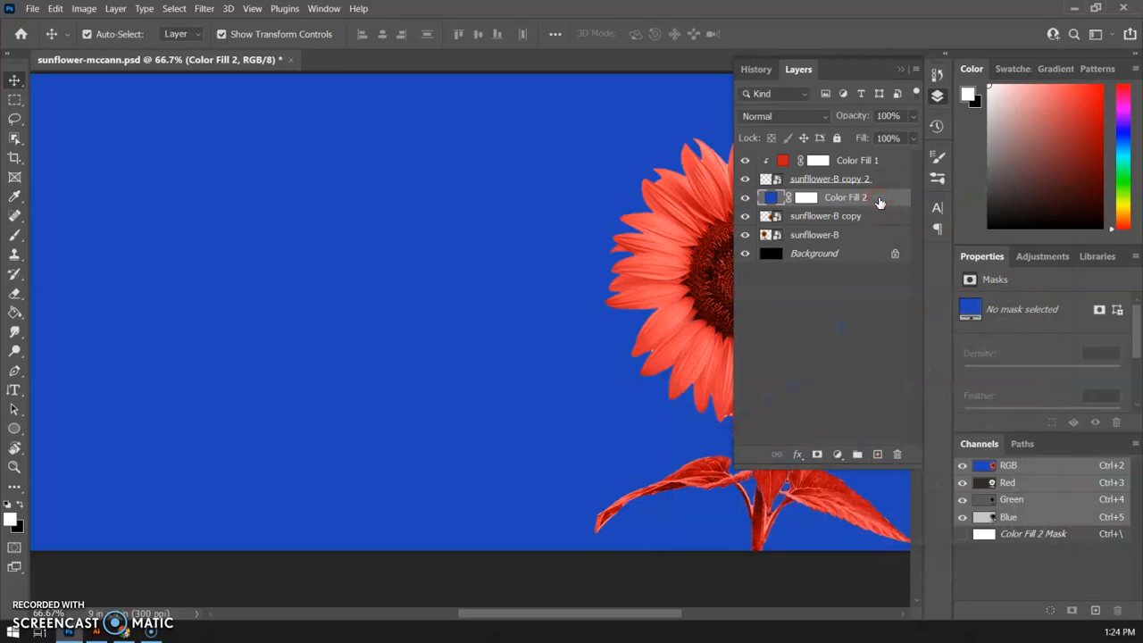
- Clip the blue fill to the middle sunflower with a clipping mask and set its blend mode to Color
right_click(879, 203)
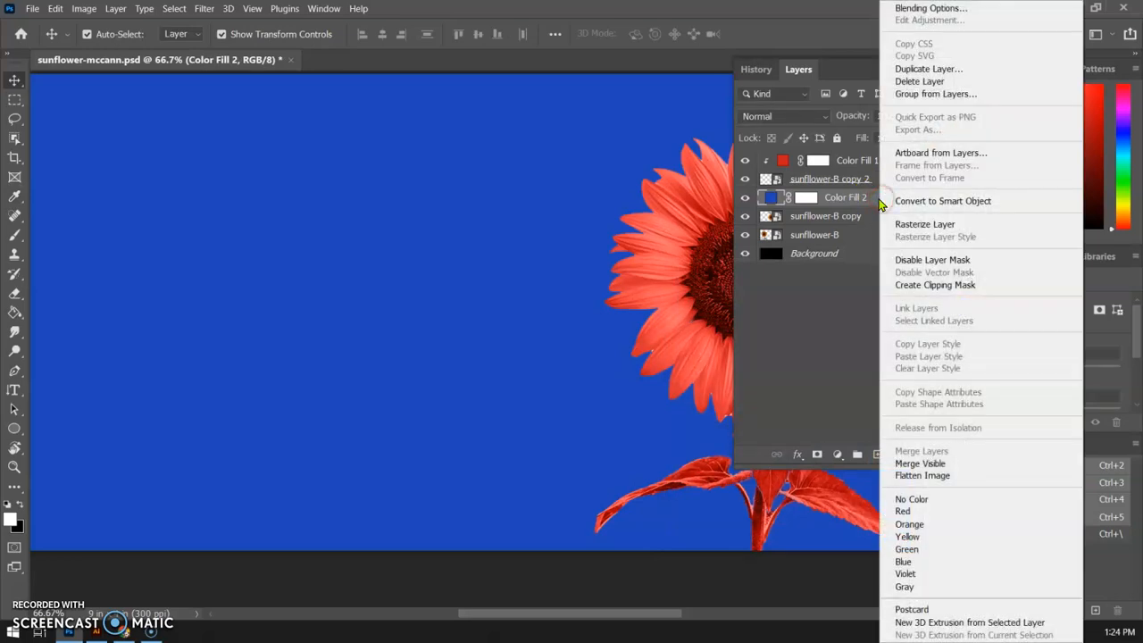
click(911, 284)
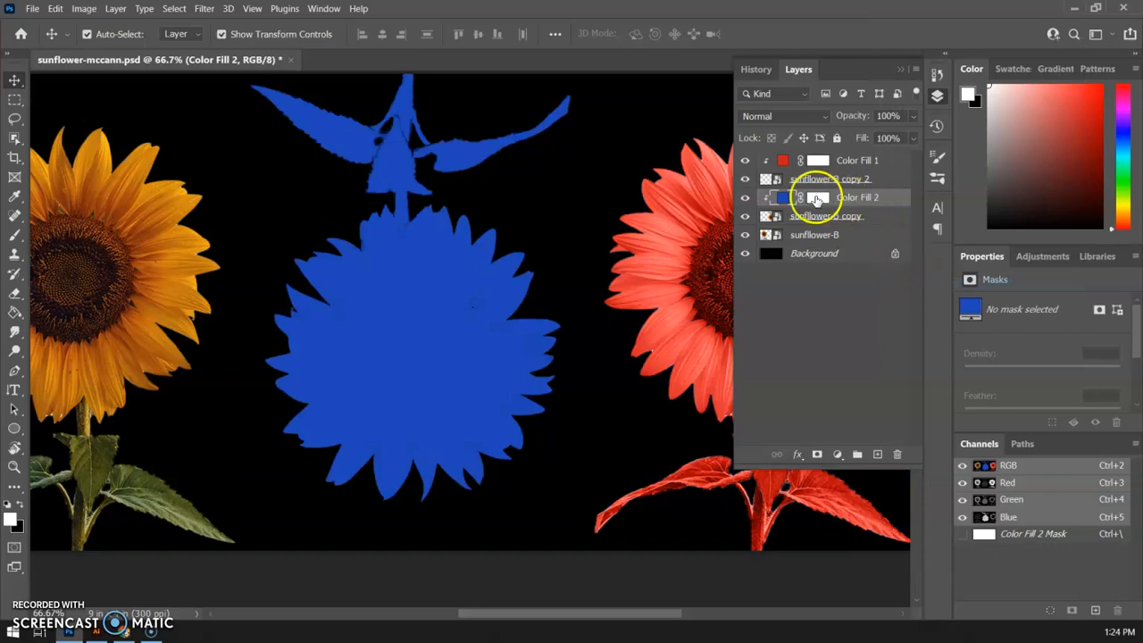
click(808, 115)
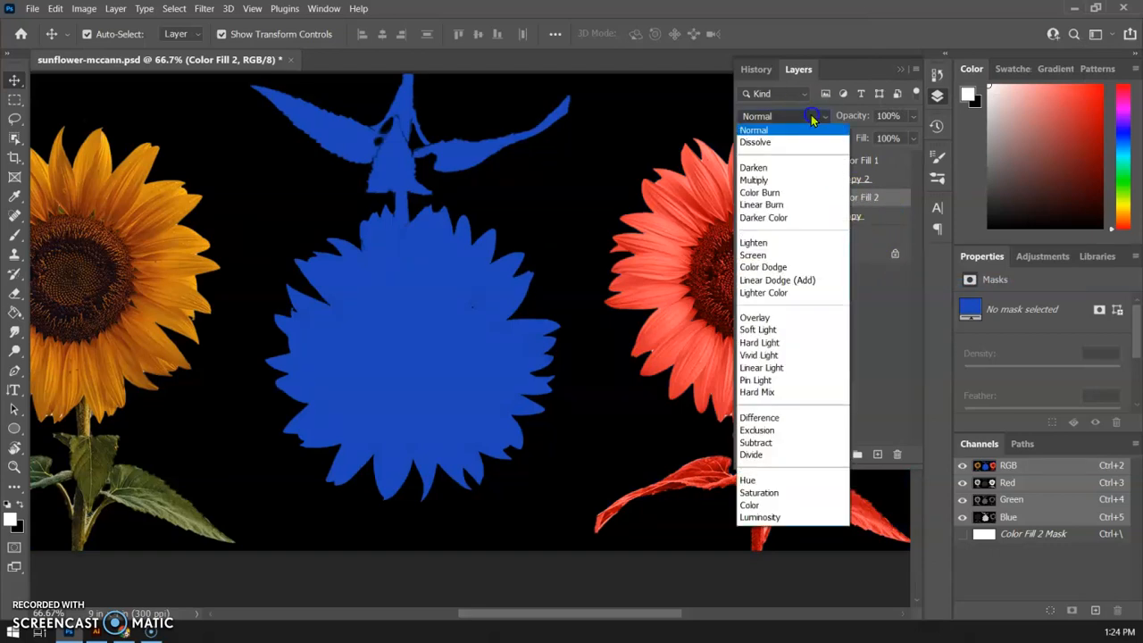
click(761, 507)
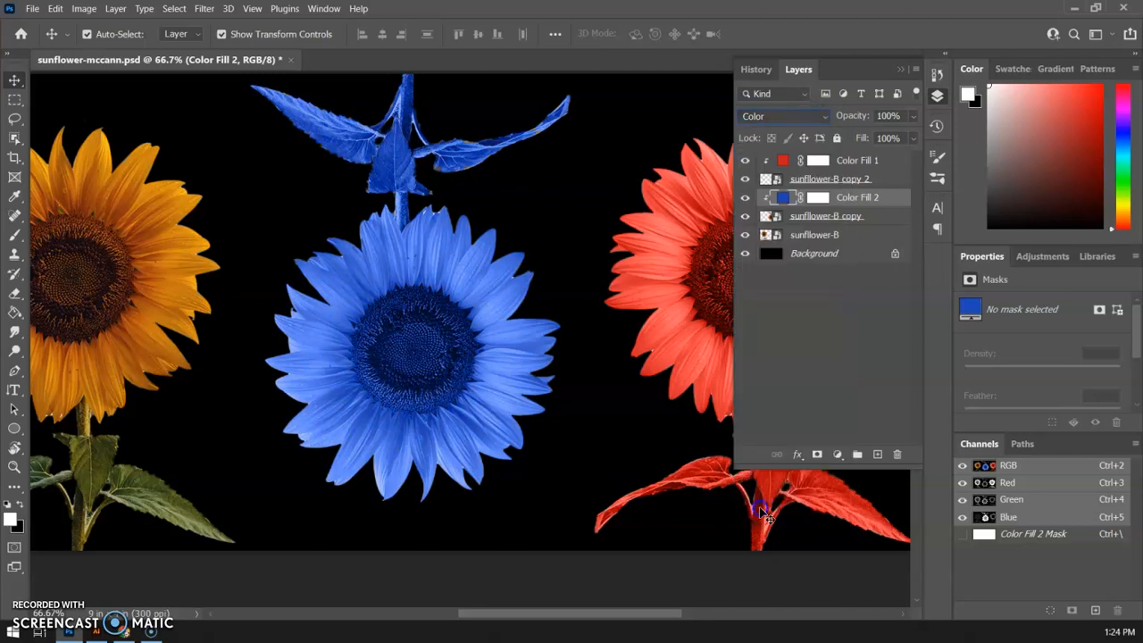
- Add a golden yellow (#dabc15) Solid Color fill layer directly above the left sunflower's layer, sunflower-B
click(839, 218)
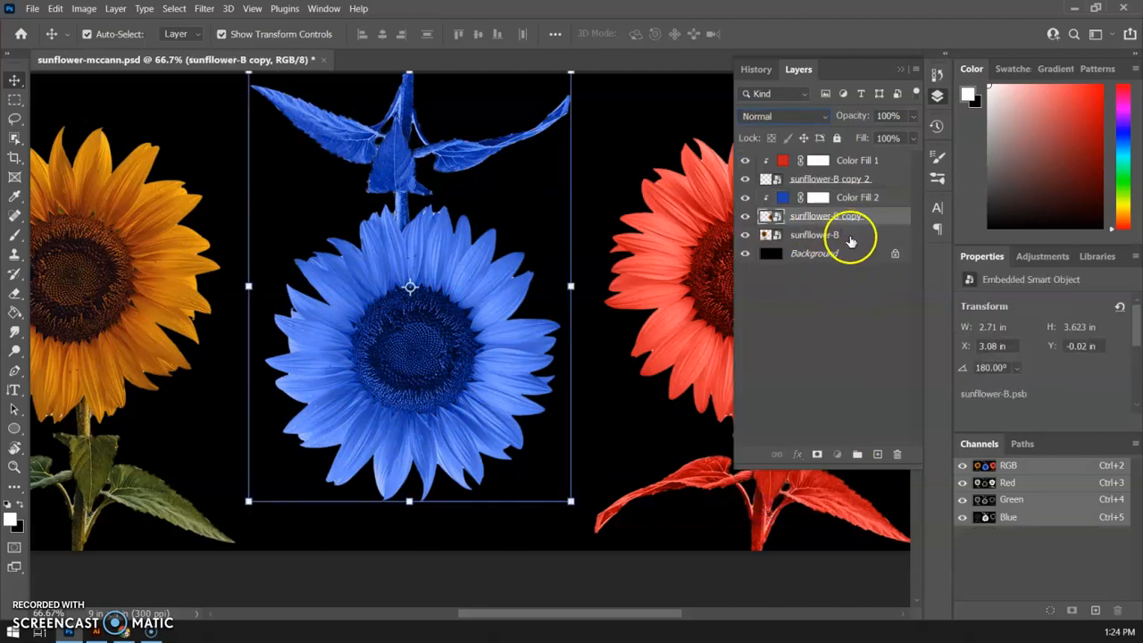
click(844, 235)
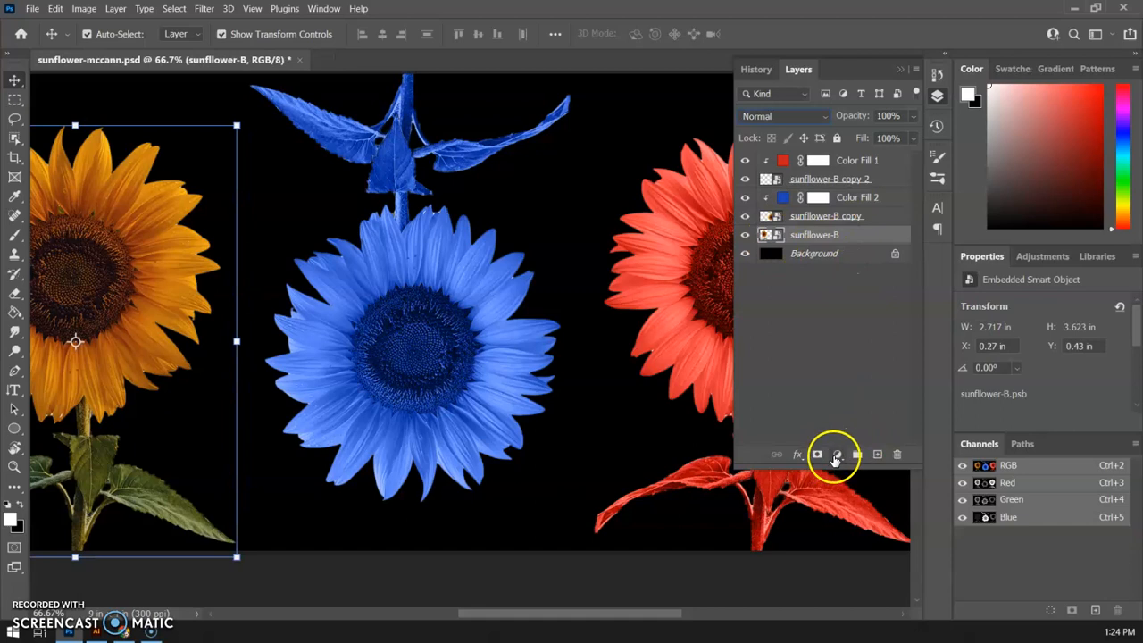
click(839, 456)
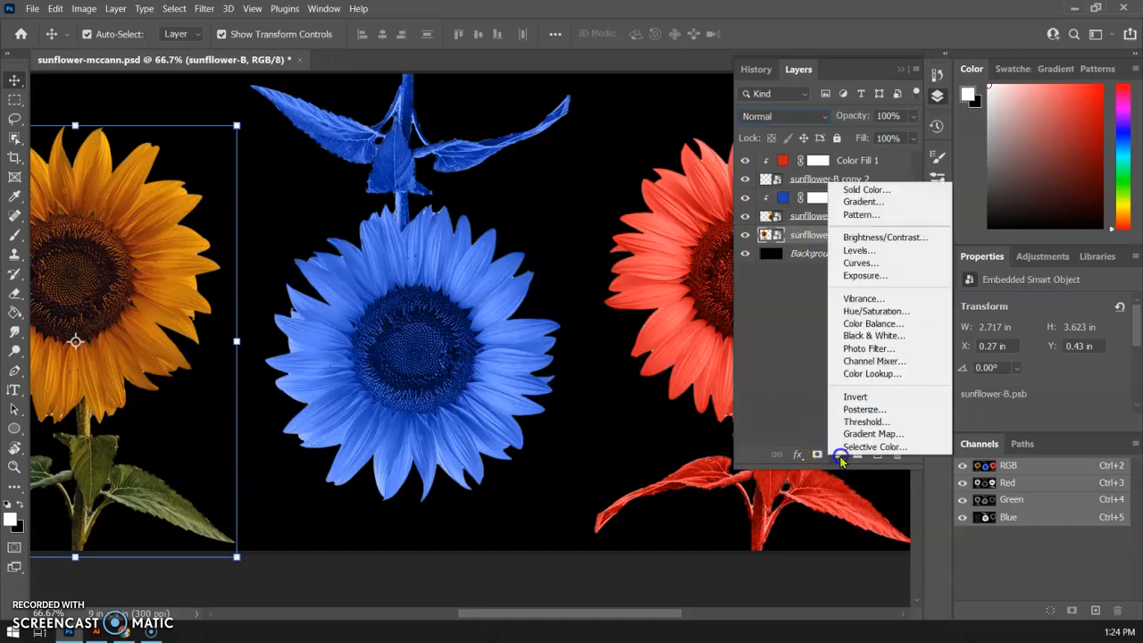
click(864, 190)
mouse_move(880, 468)
mouse_down()
mouse_move(880, 454)
mouse_move(885, 465)
mouse_up()
click(846, 326)
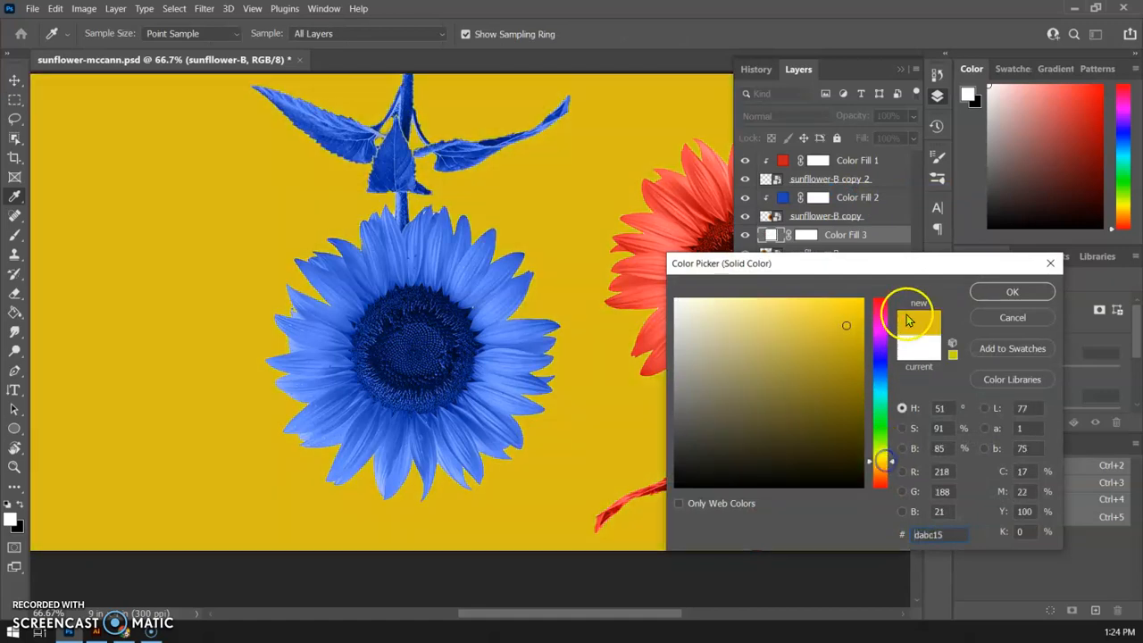
click(1011, 291)
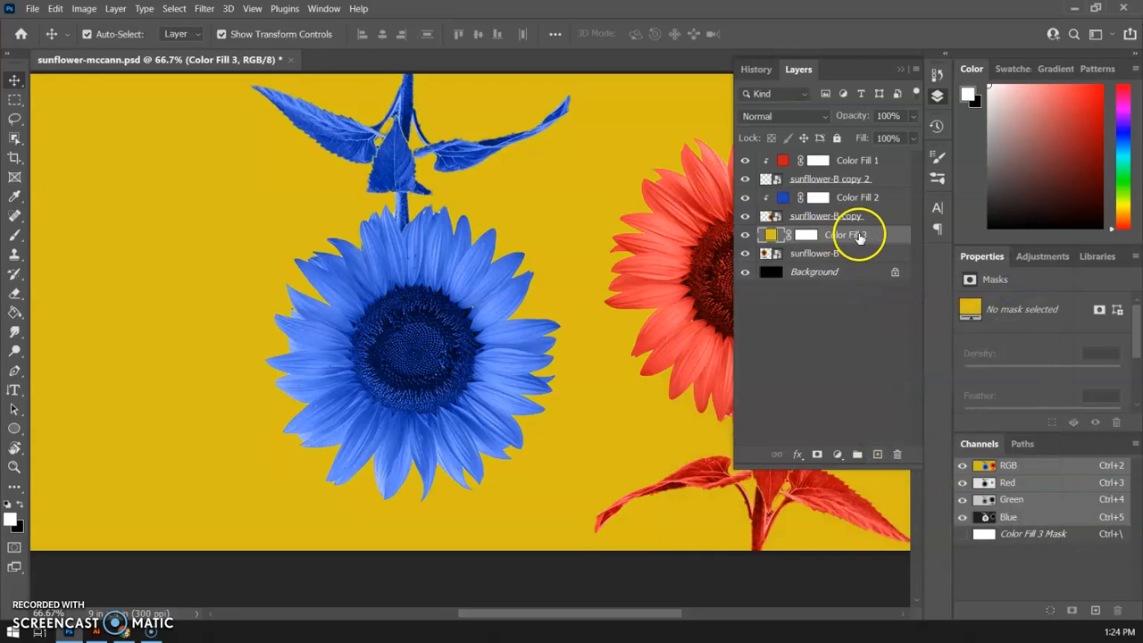
- Clip the yellow fill to the left sunflower with a clipping mask and set its blend mode to Color
right_click(874, 237)
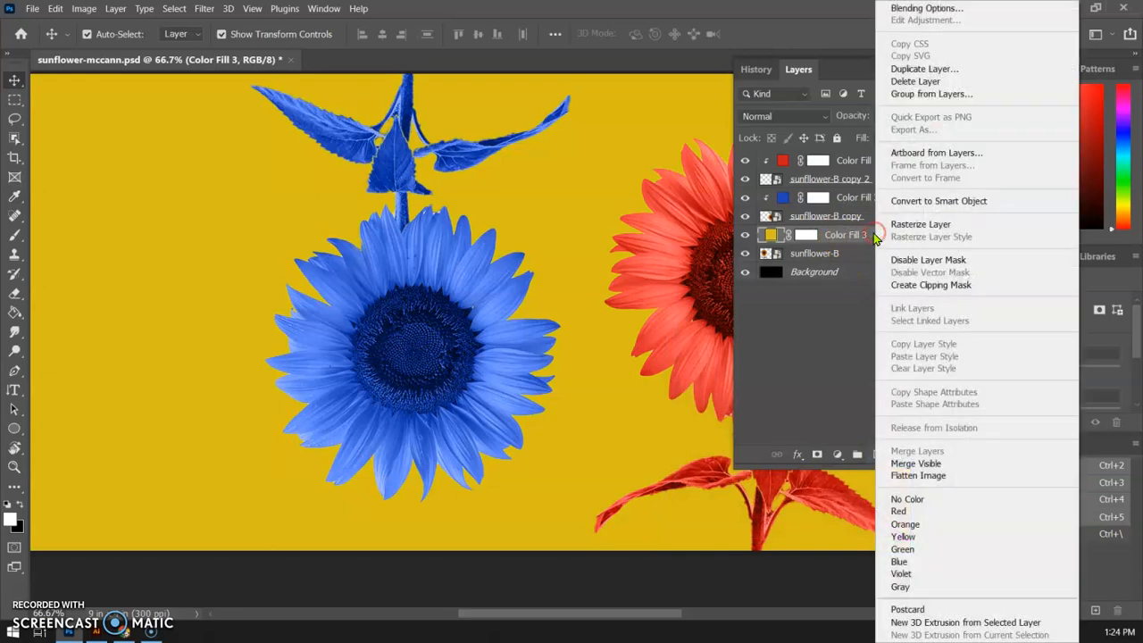
click(901, 284)
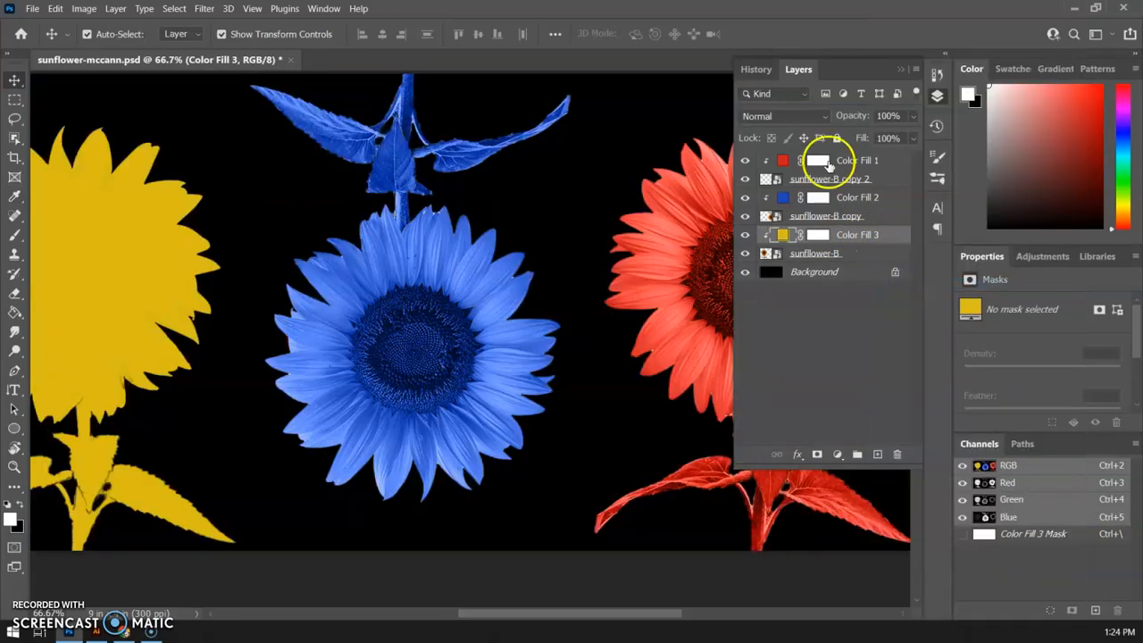
click(786, 116)
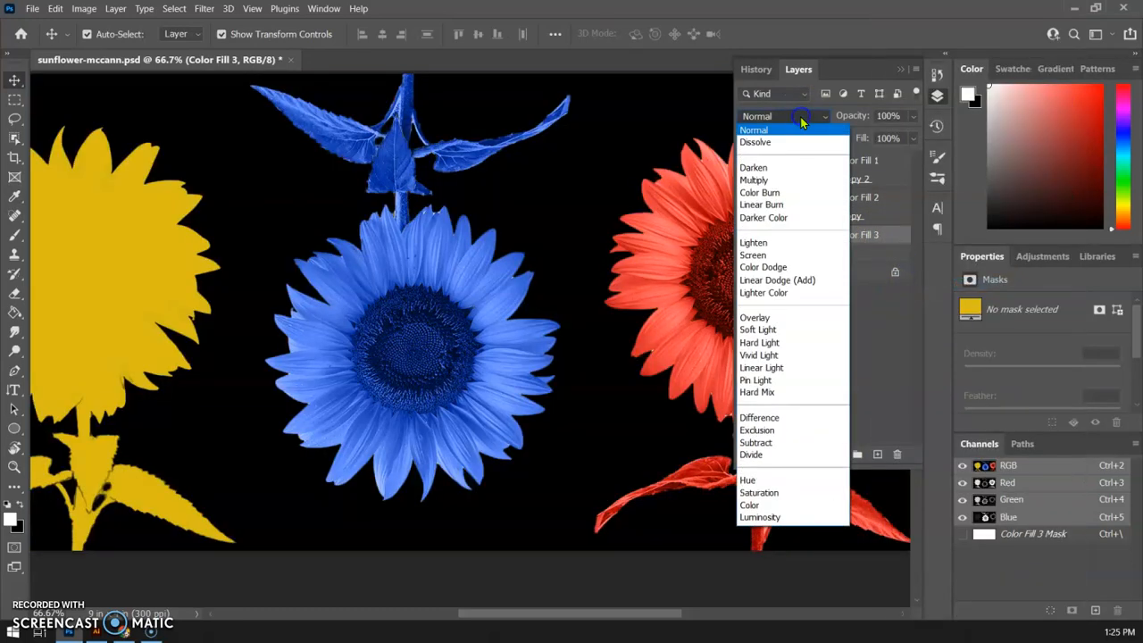
click(763, 506)
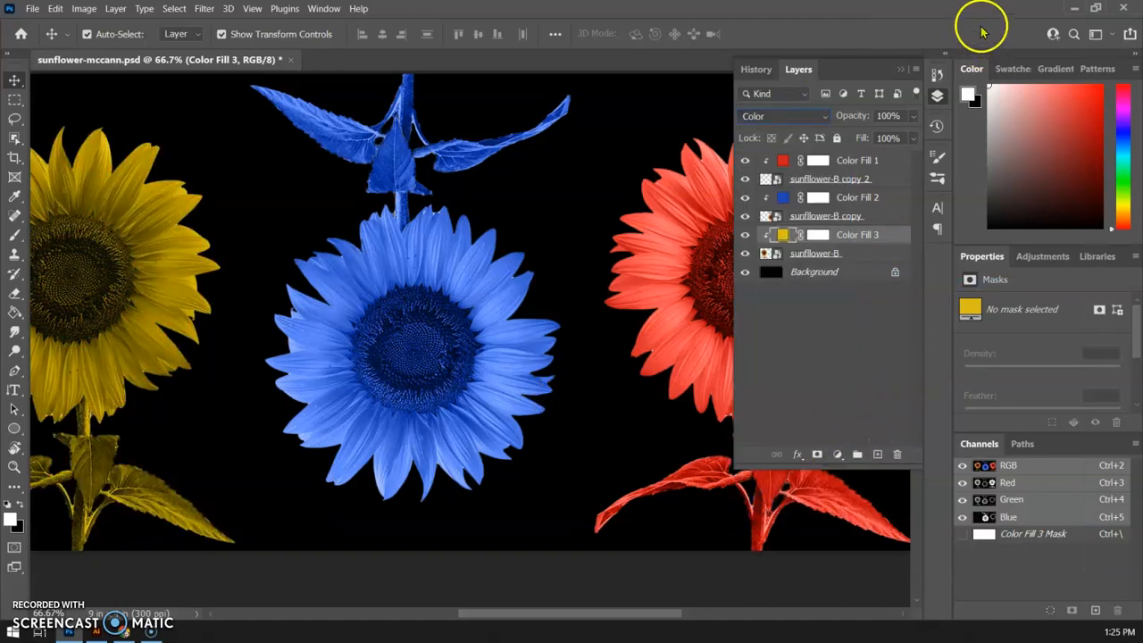
click(936, 95)
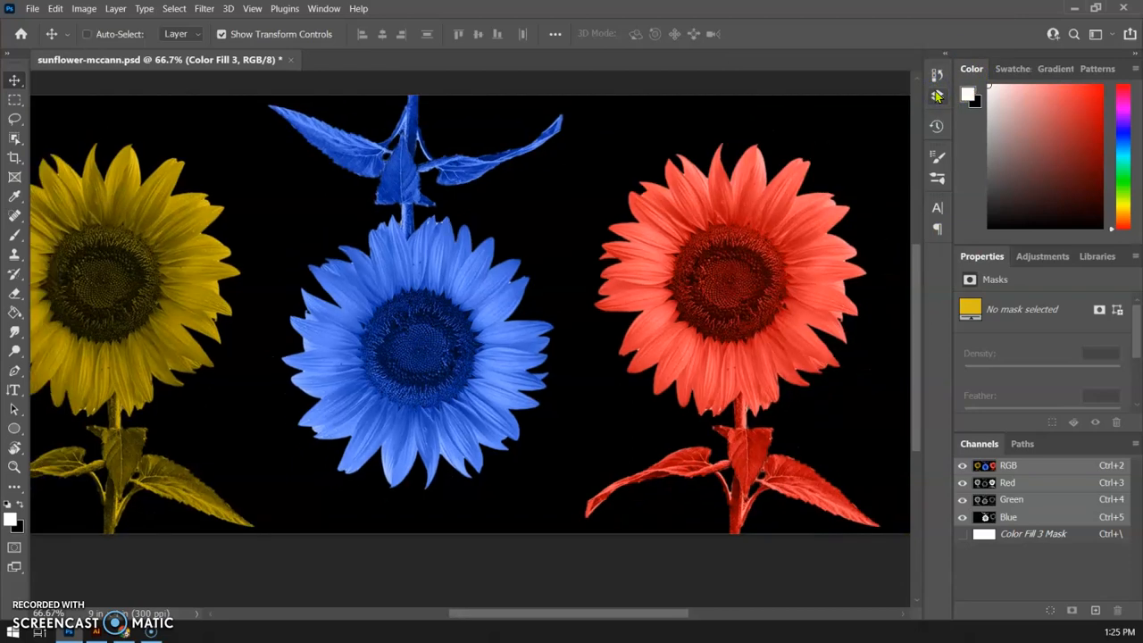
key(ctrl+minus)
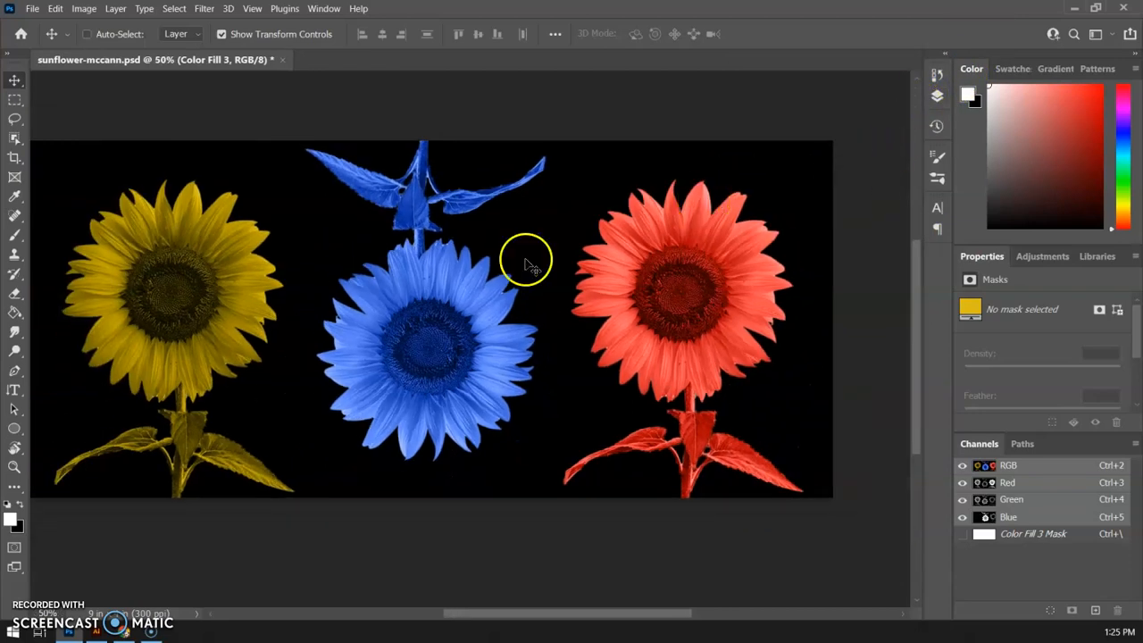
drag(426, 130, 501, 130)
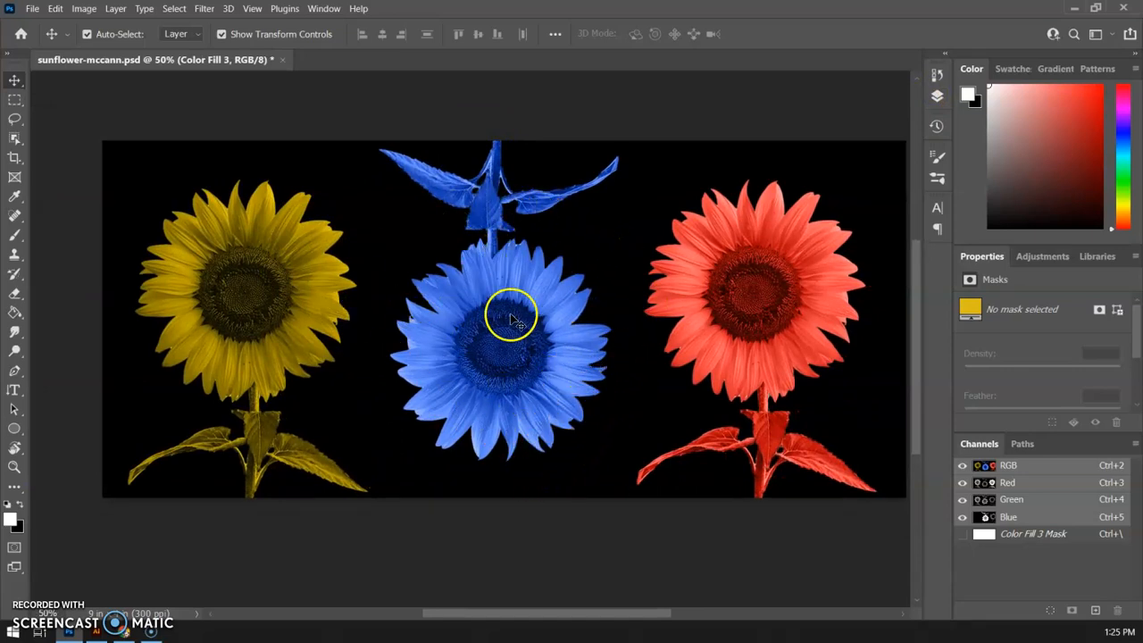
click(937, 95)
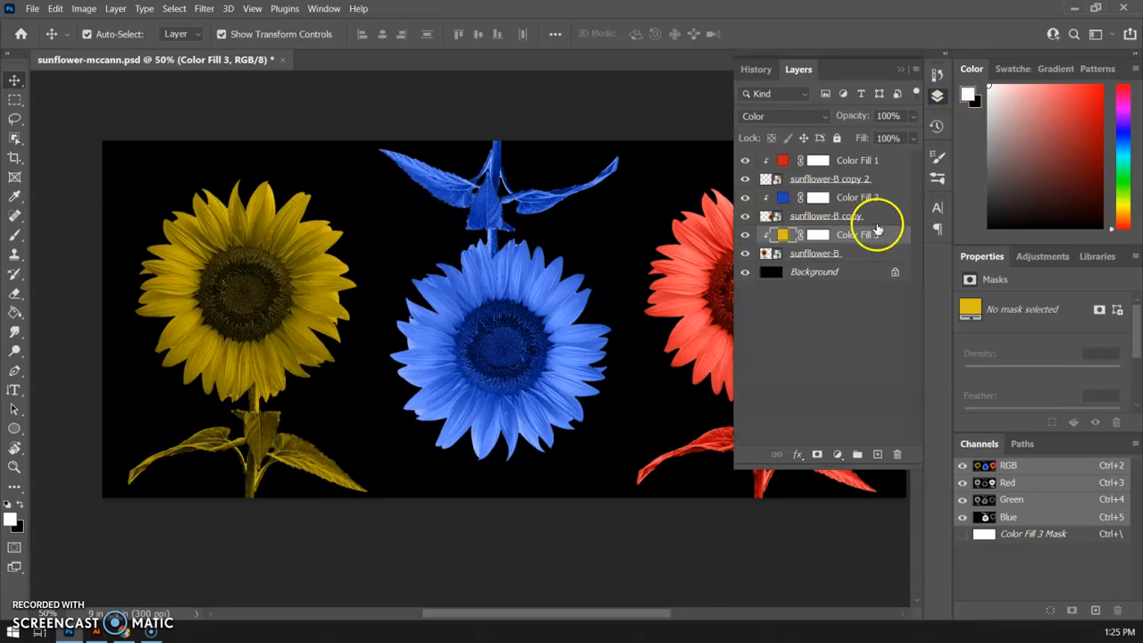
click(937, 97)
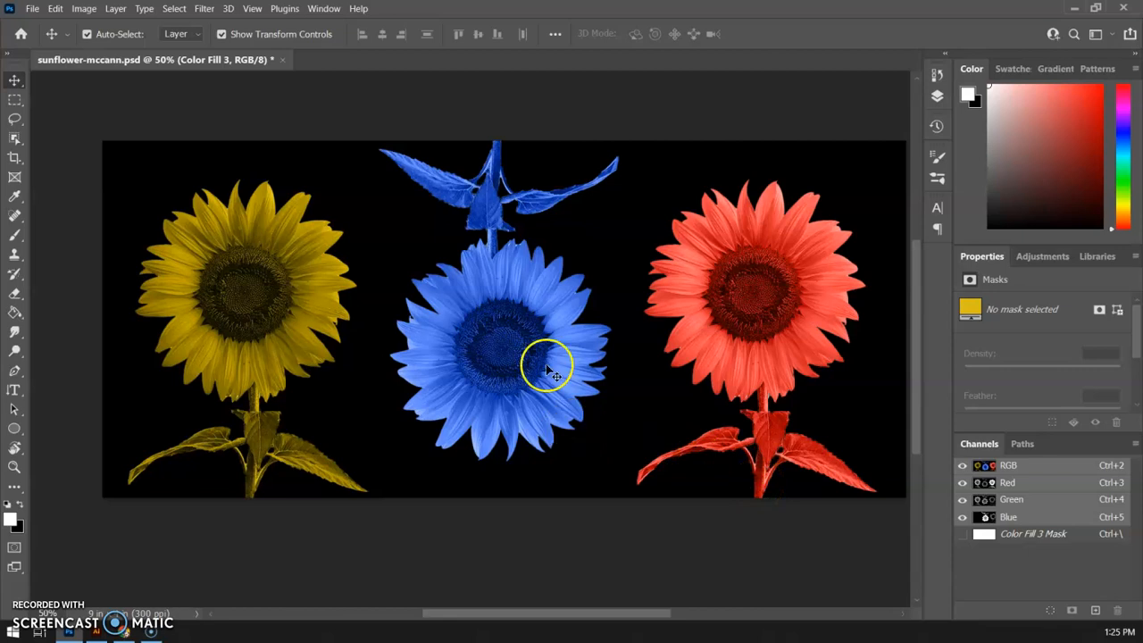
- Save the changes to the layered sunflower document in its existing PSD file
click(31, 8)
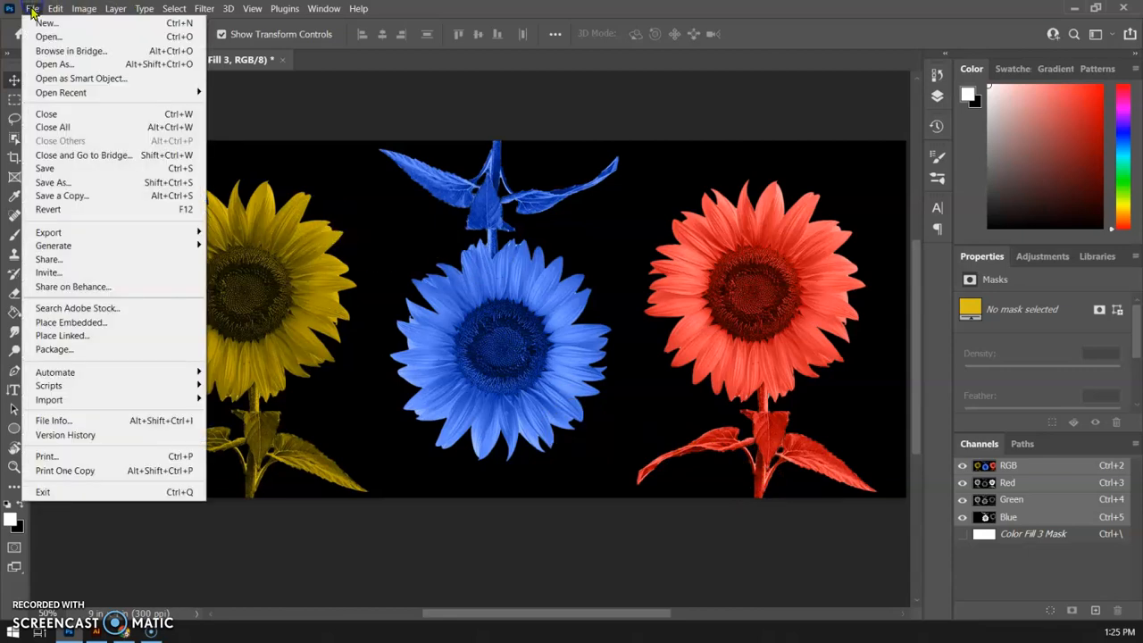
click(67, 172)
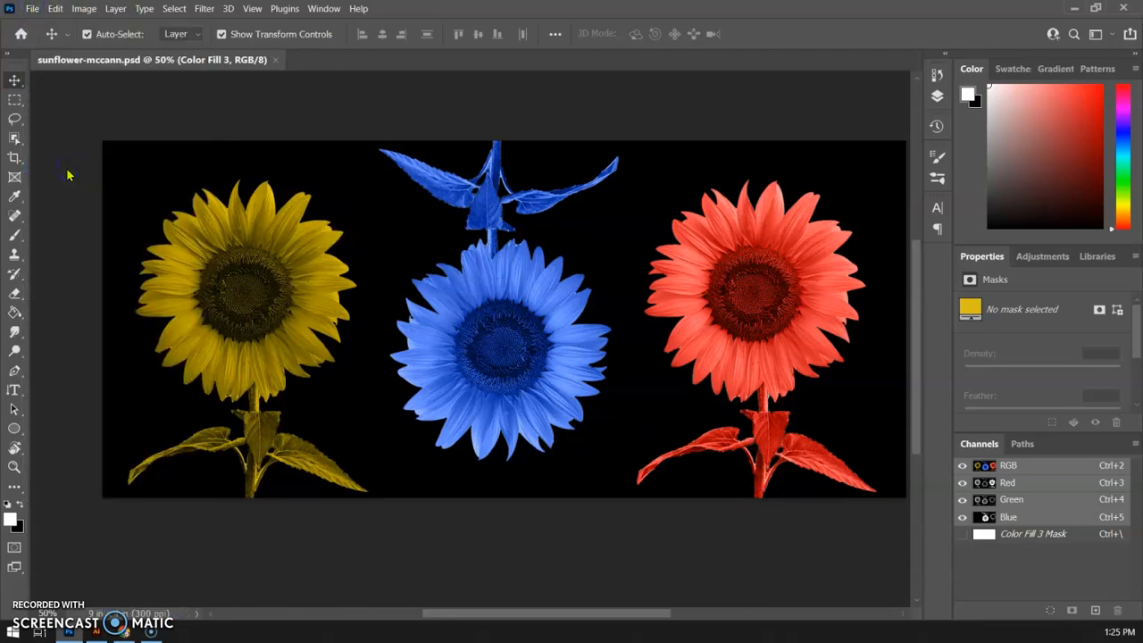
click(31, 8)
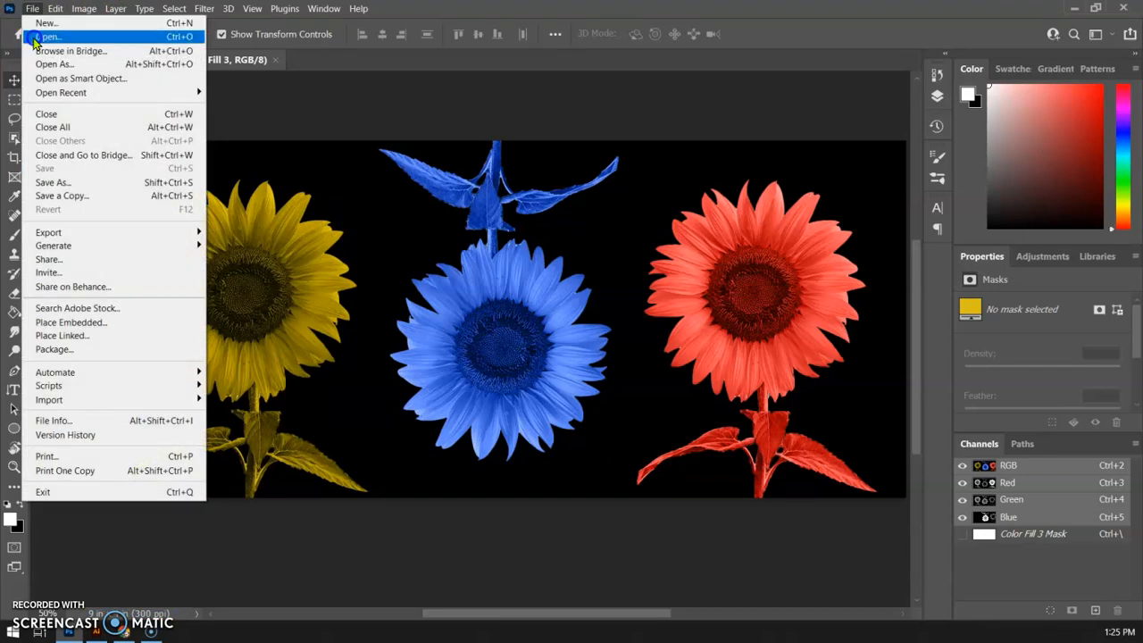
mouse_move(53, 232)
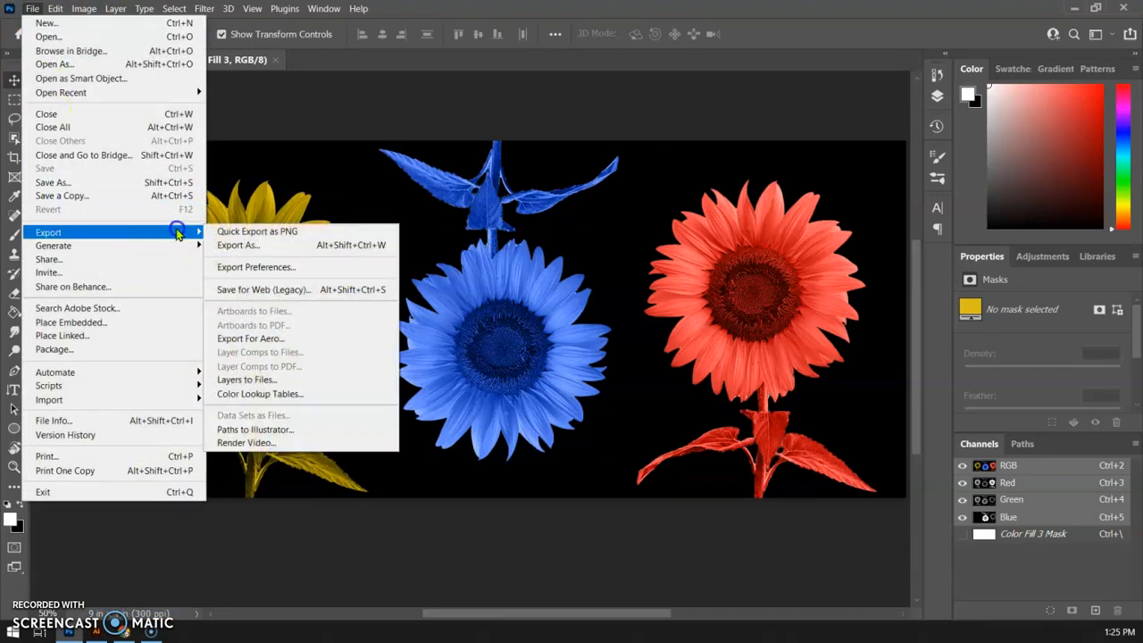
click(250, 232)
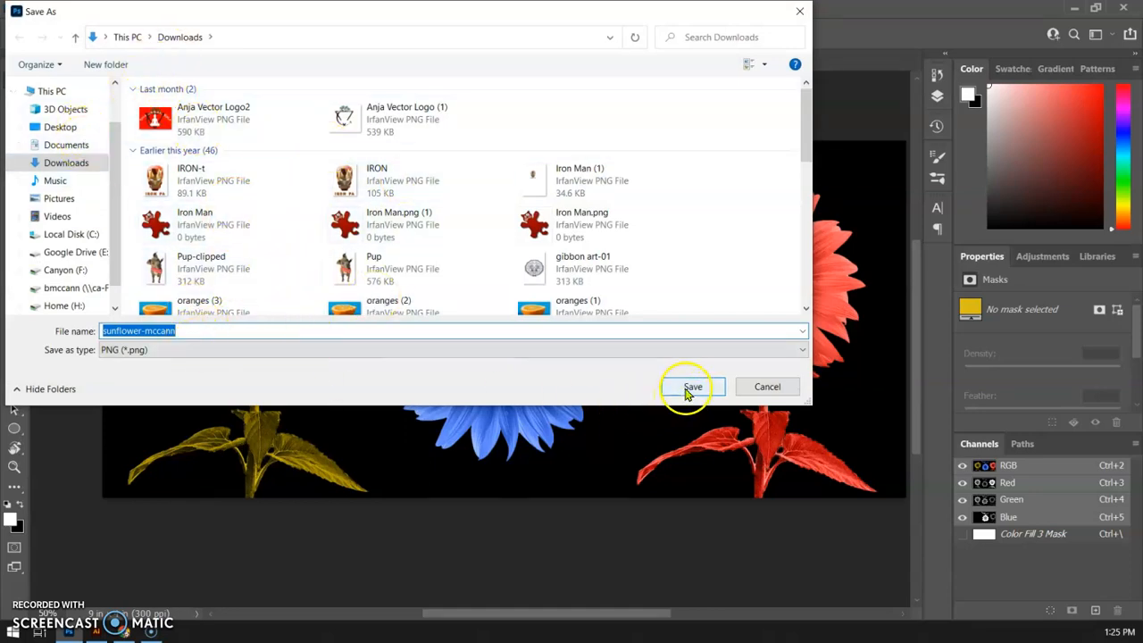
click(766, 386)
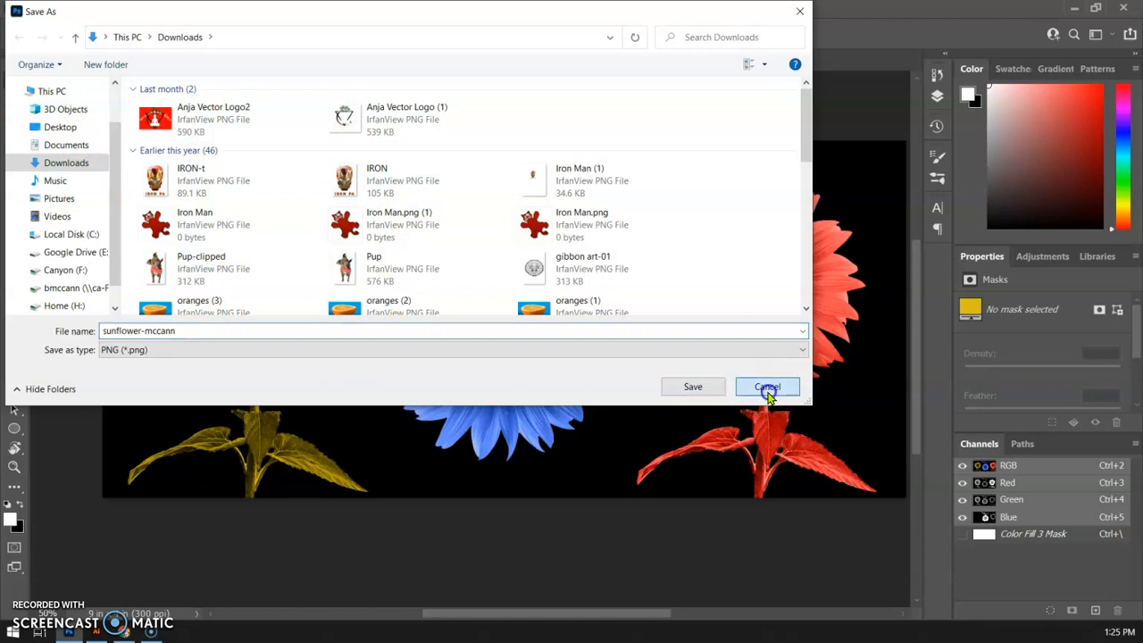